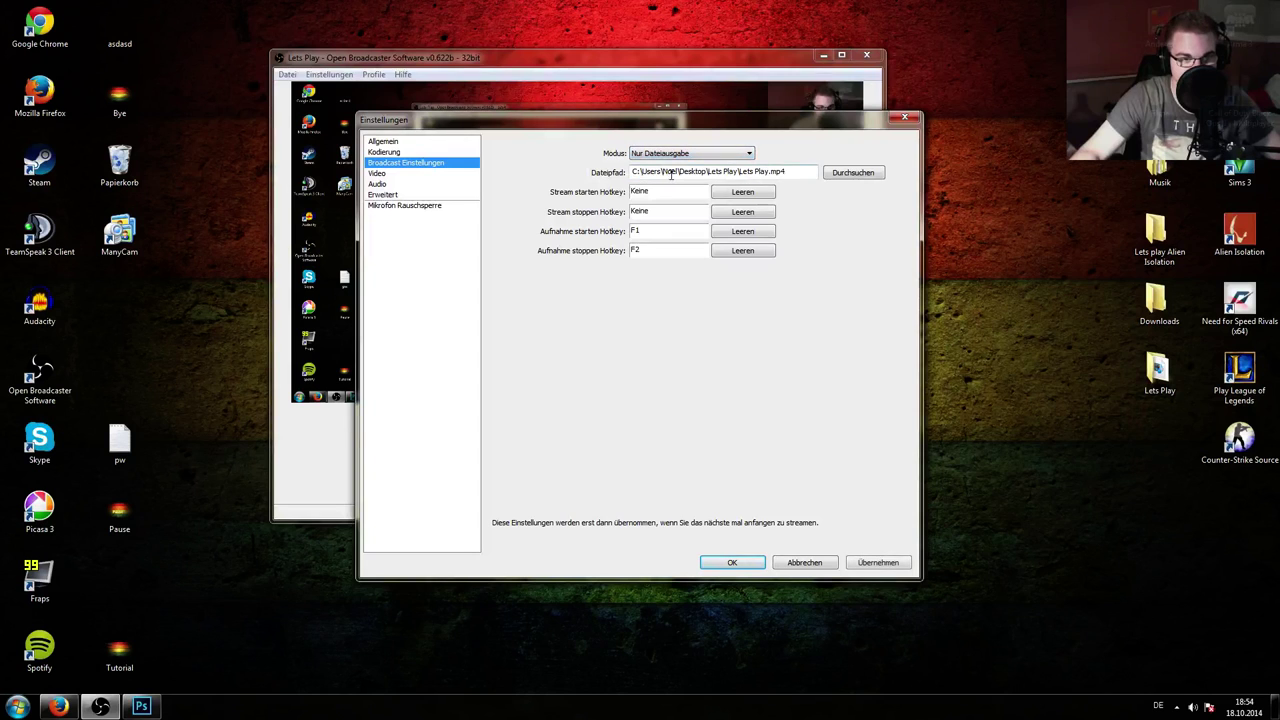
- Browse the Desktop folders as possible save locations for the recording, then leave the current file path in place
left_click(851, 174)
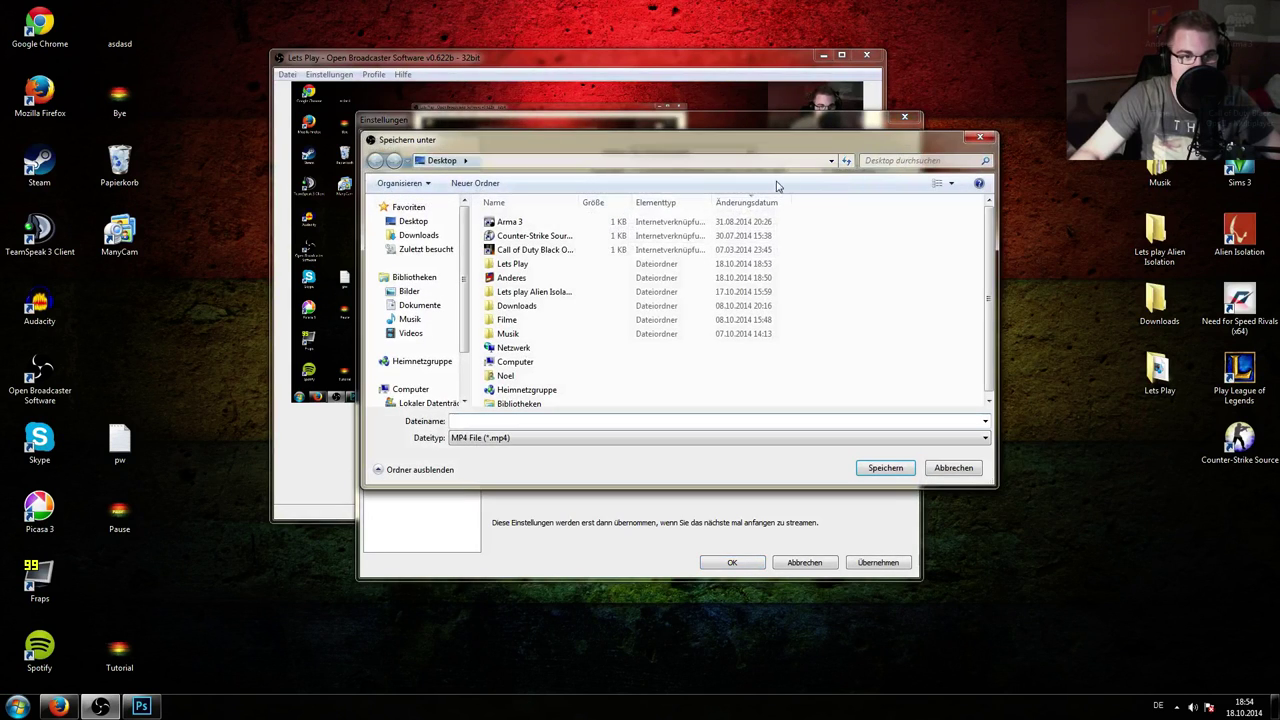
left_click(650, 333)
scroll(731, 289, "down", 1)
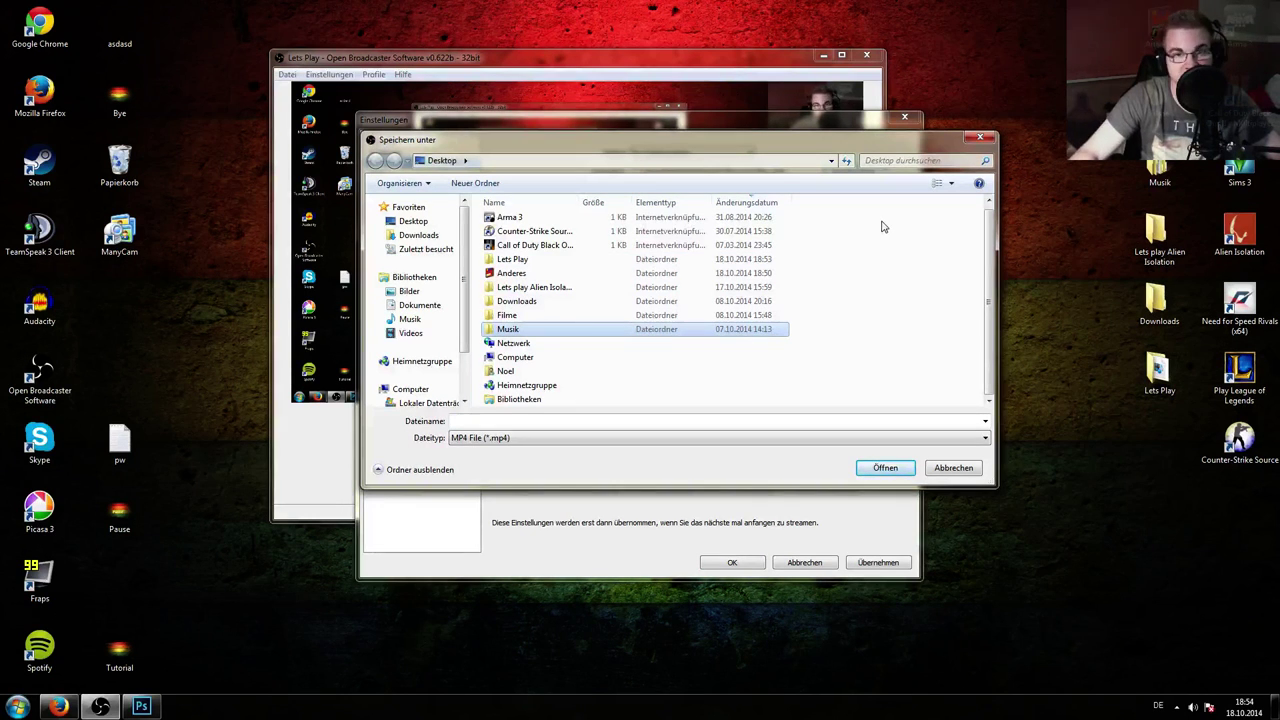
key("Escape")
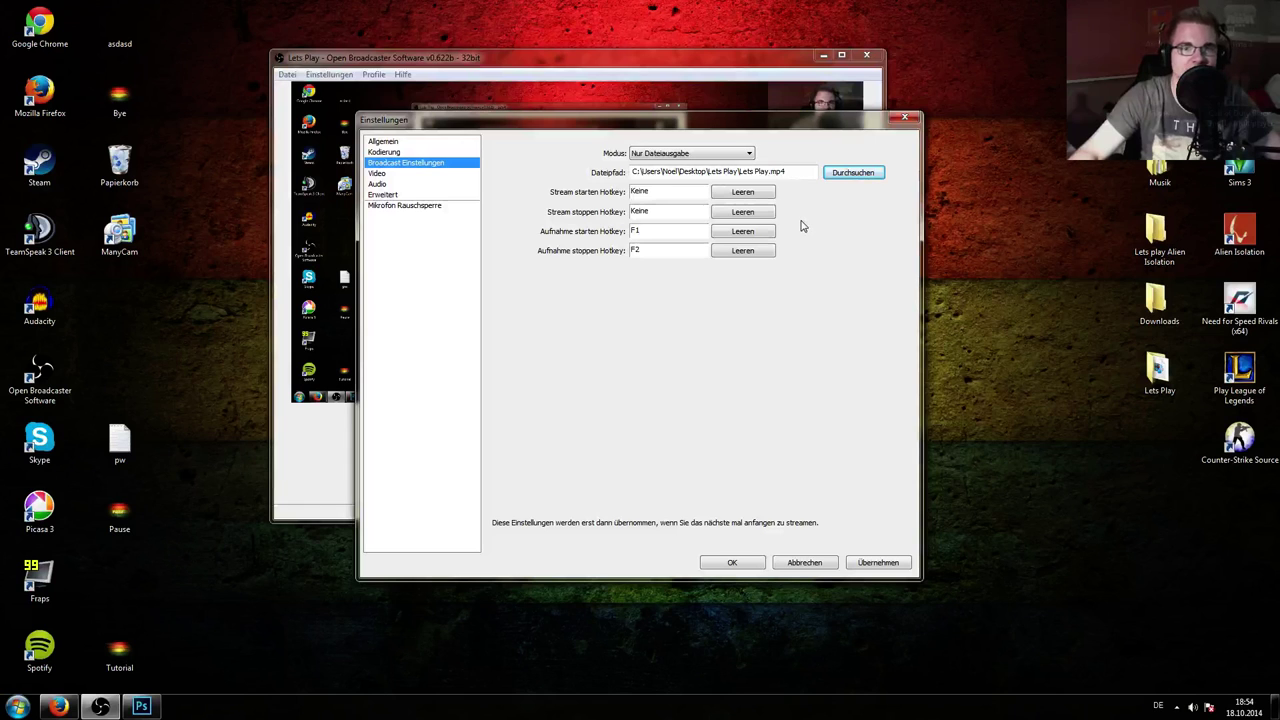
- Try to name the recording file asdasd as an MP4 on the Desktop, then leave without saving
left_click(850, 172)
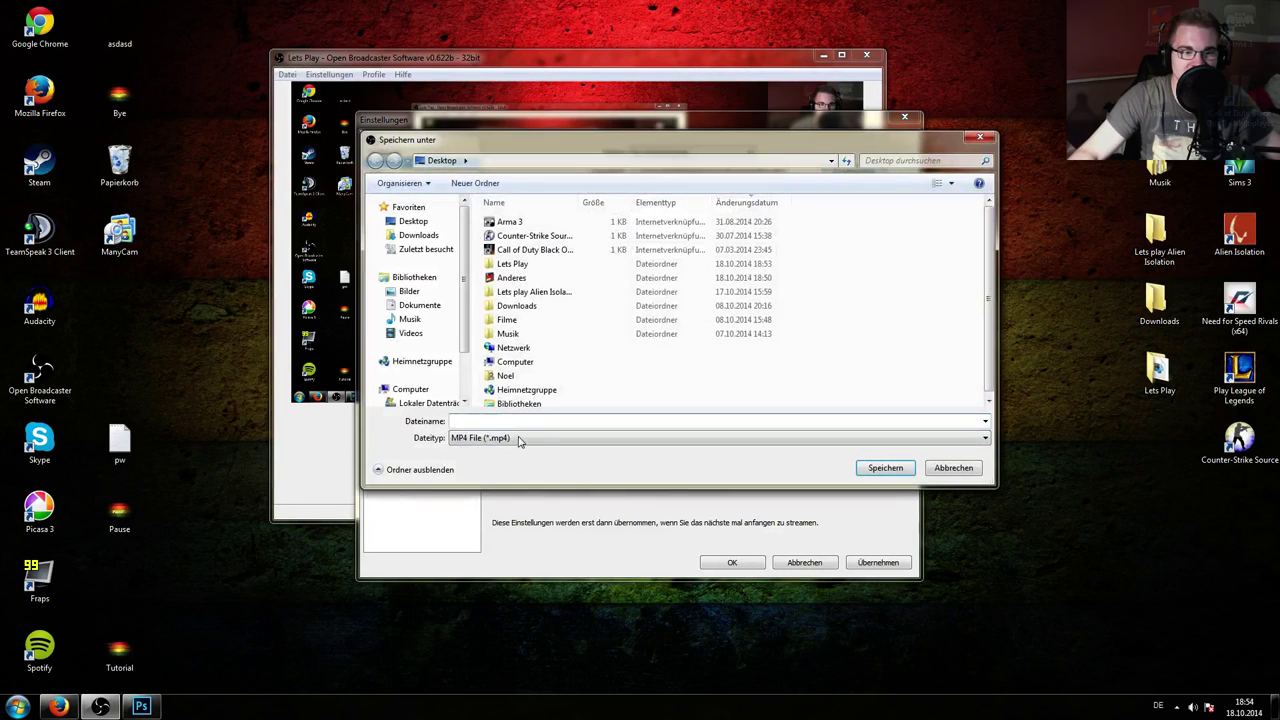
type("asdasd")
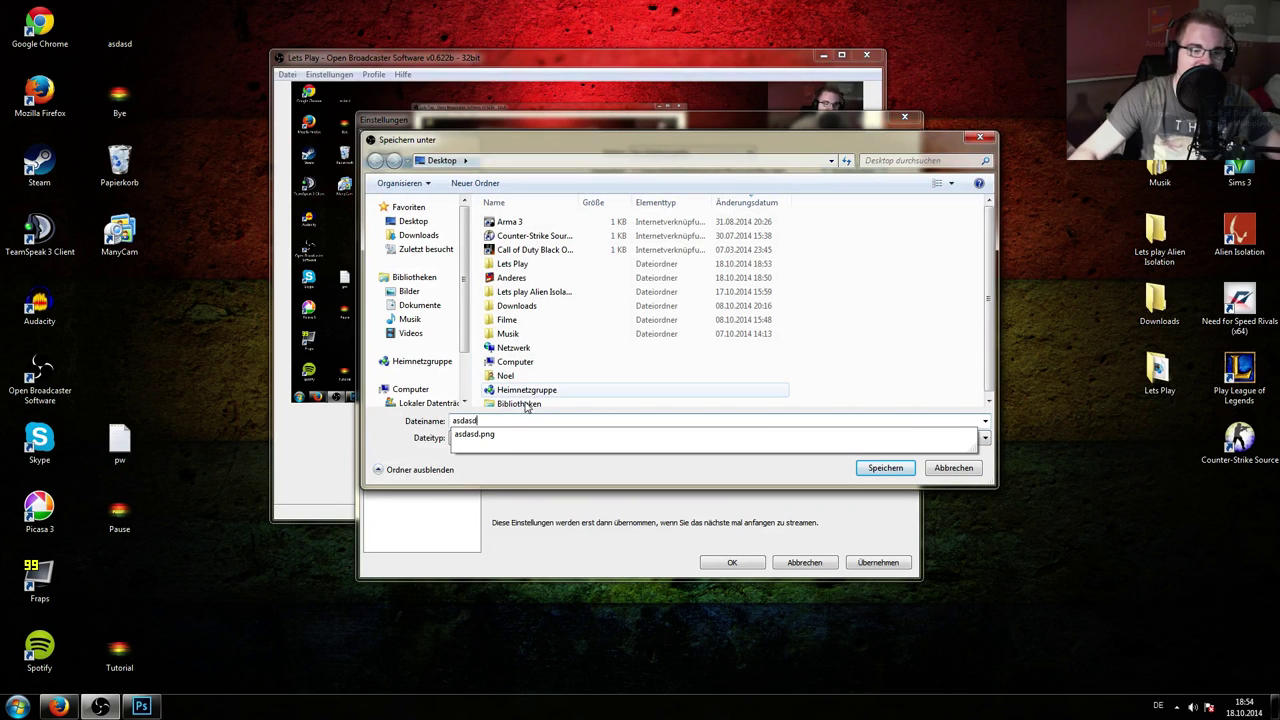
left_click(823, 206)
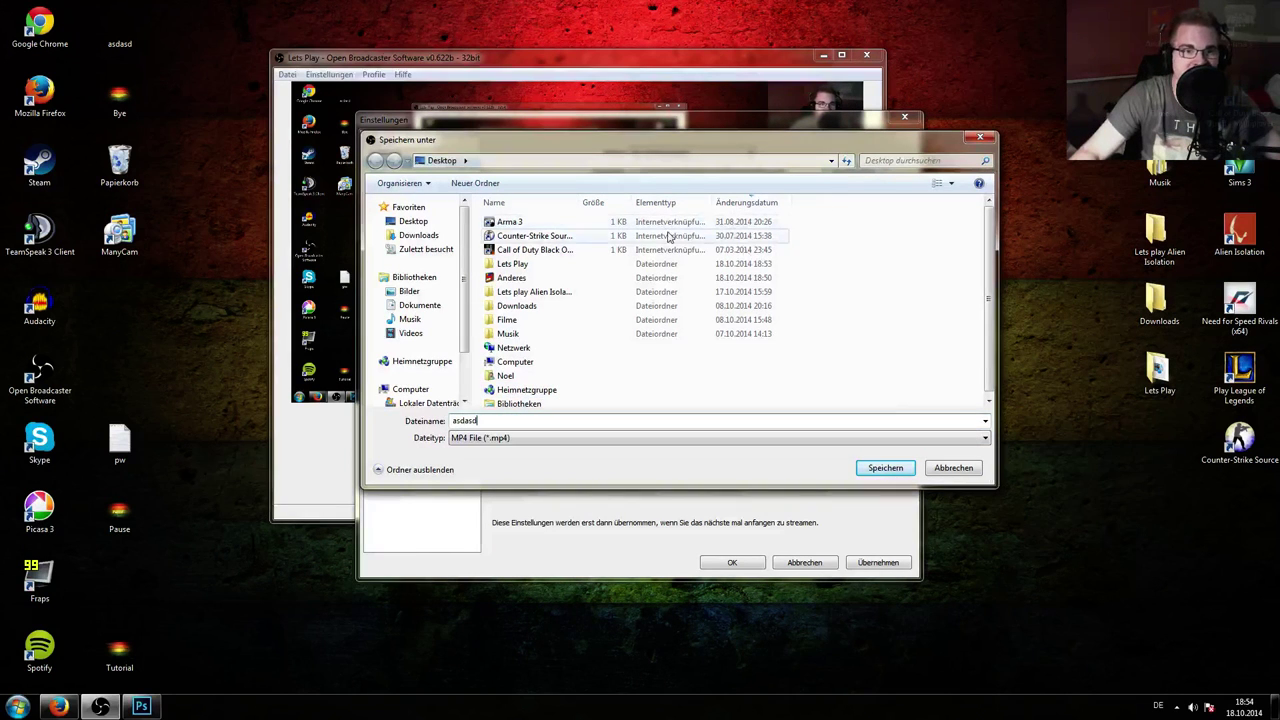
left_click(980, 138)
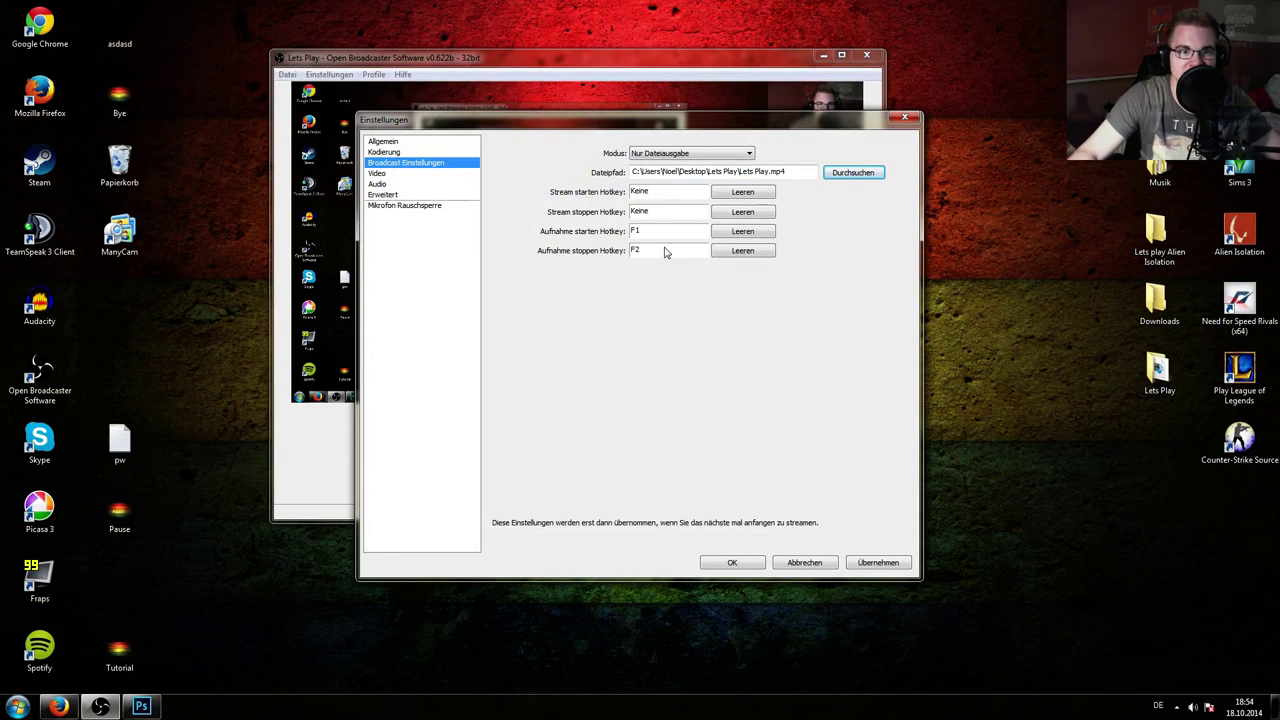
- Review the Video and Audio settings without saving the broadcast settings, then close the settings
left_click(381, 175)
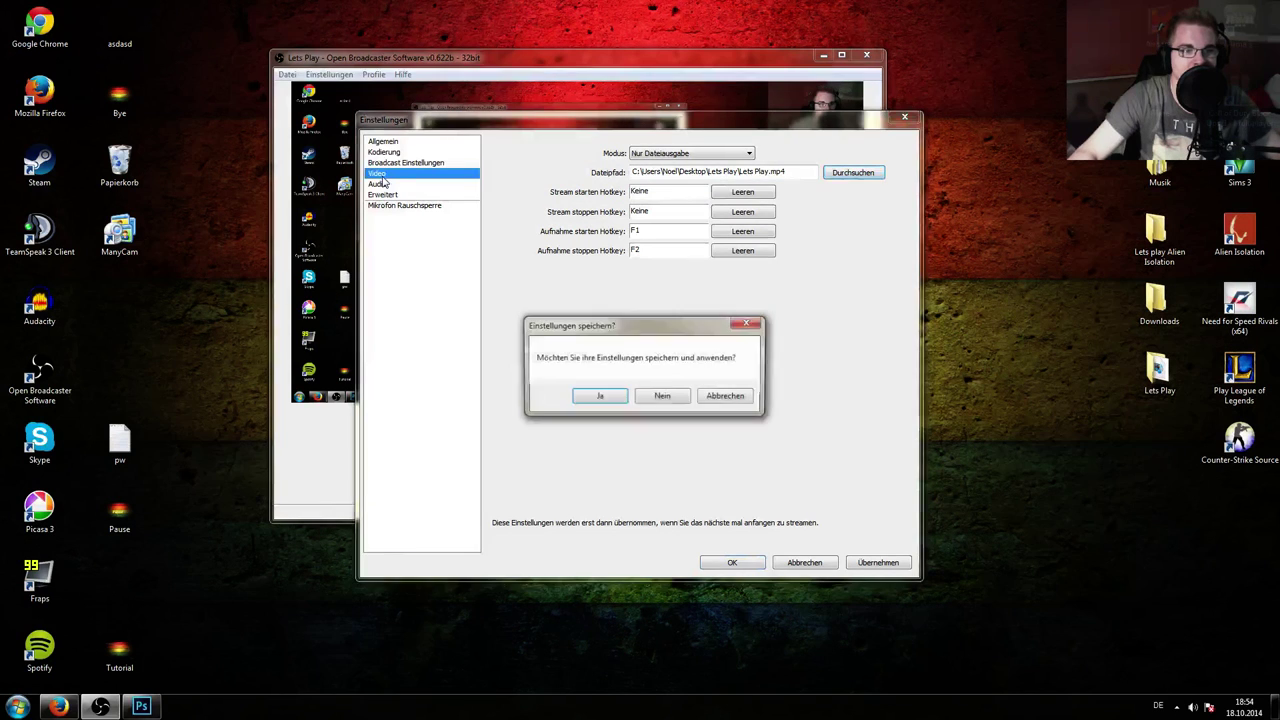
left_click(728, 400)
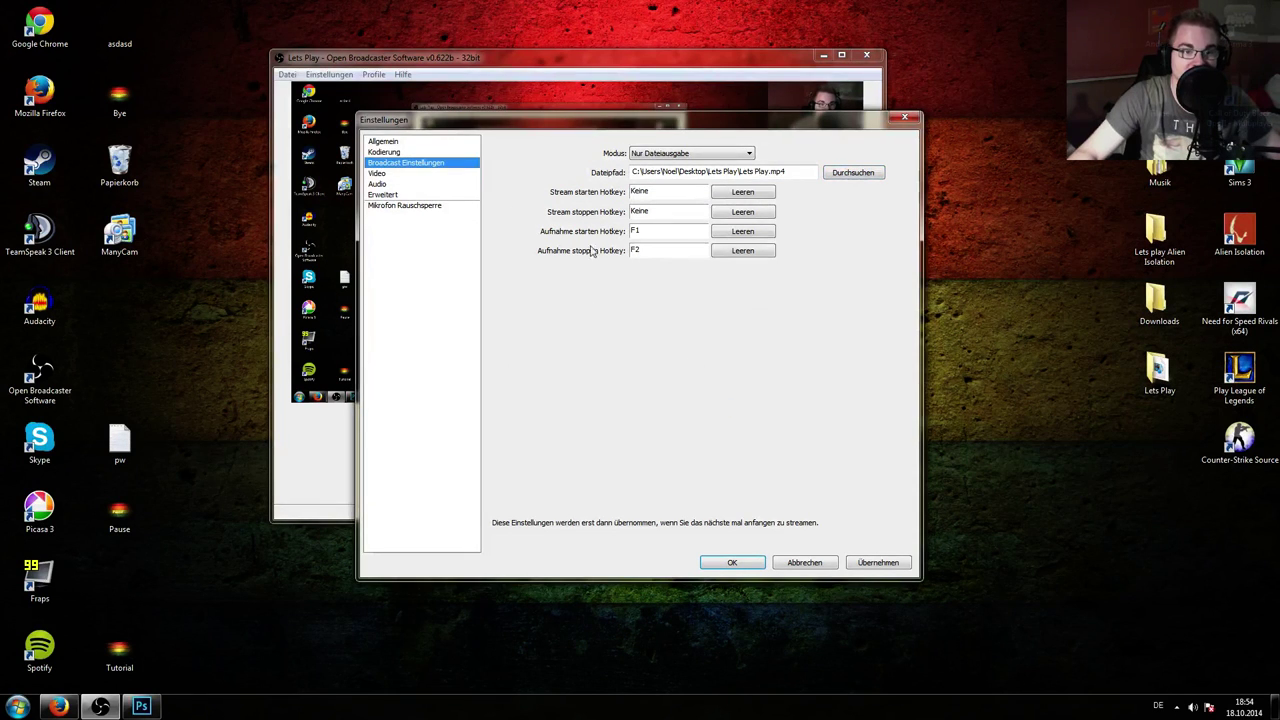
left_click(379, 175)
left_click(663, 398)
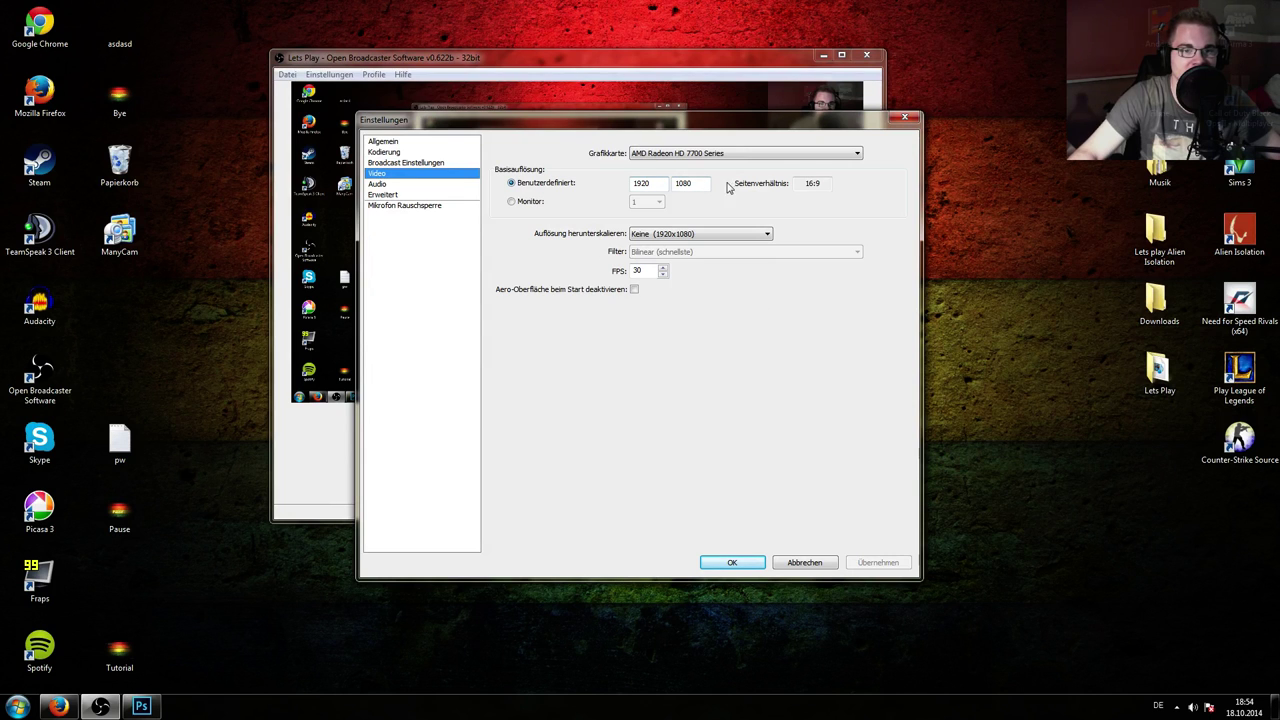
left_click(378, 185)
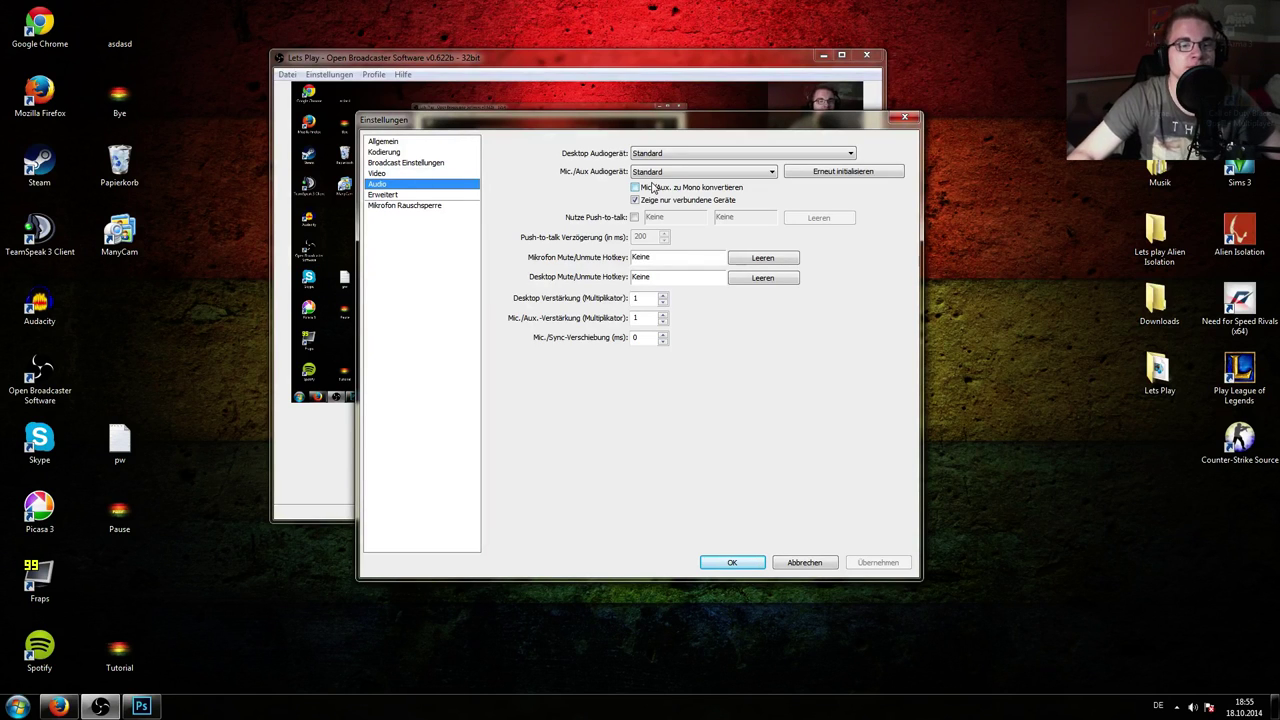
left_click(818, 168)
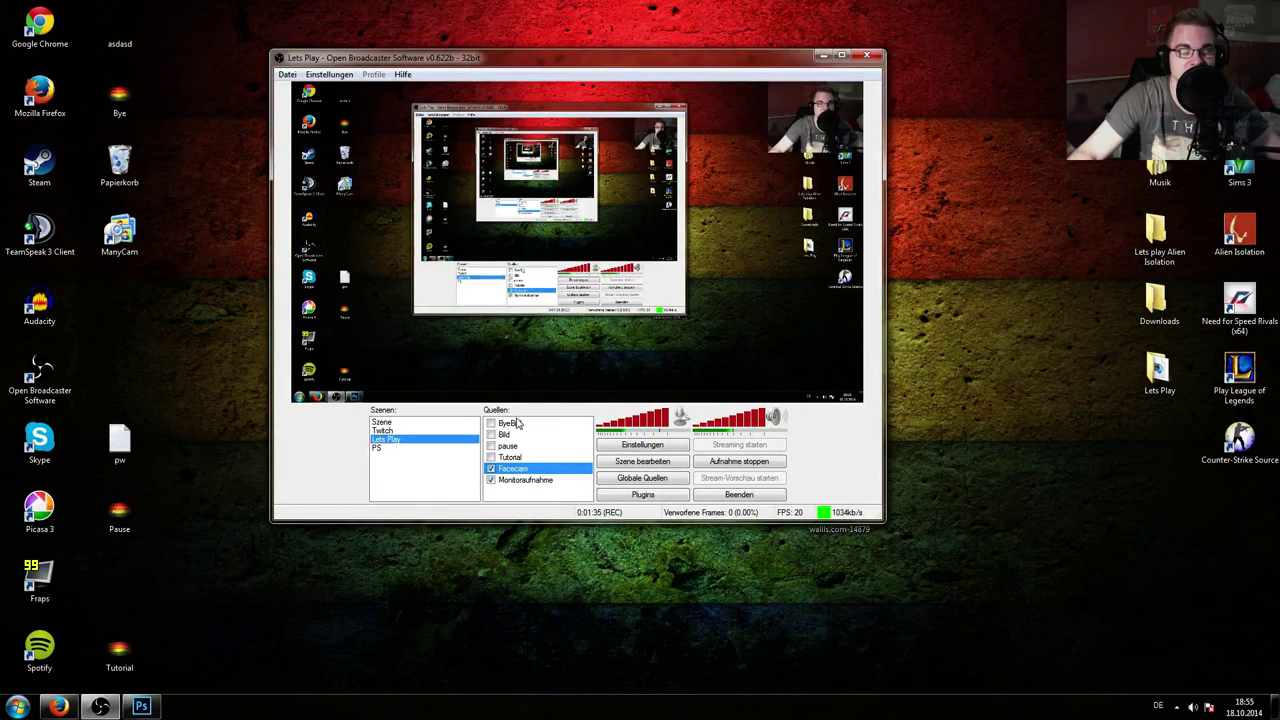
- Try to add a video device source to the Lets Play scene with Microsoft LifeCam HD-3000 as the device
left_click(524, 493)
right_click(522, 493)
mouse_move(595, 497)
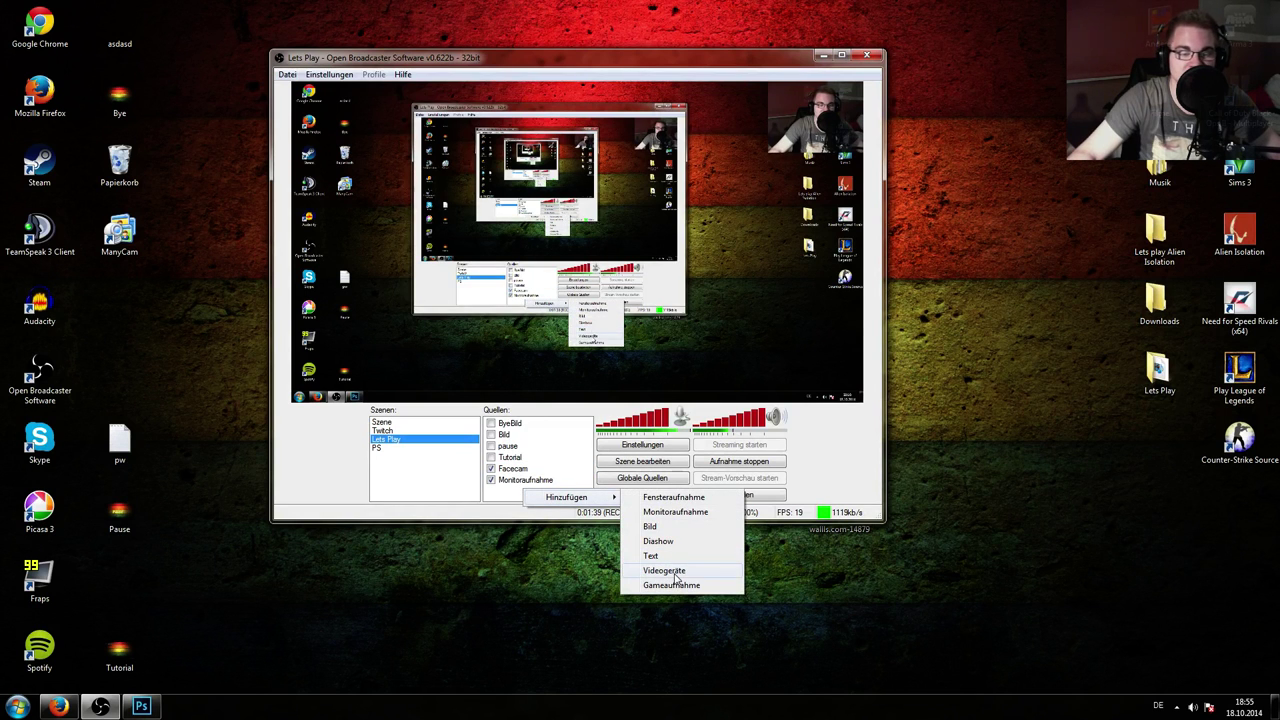
left_click(670, 570)
left_click(670, 366)
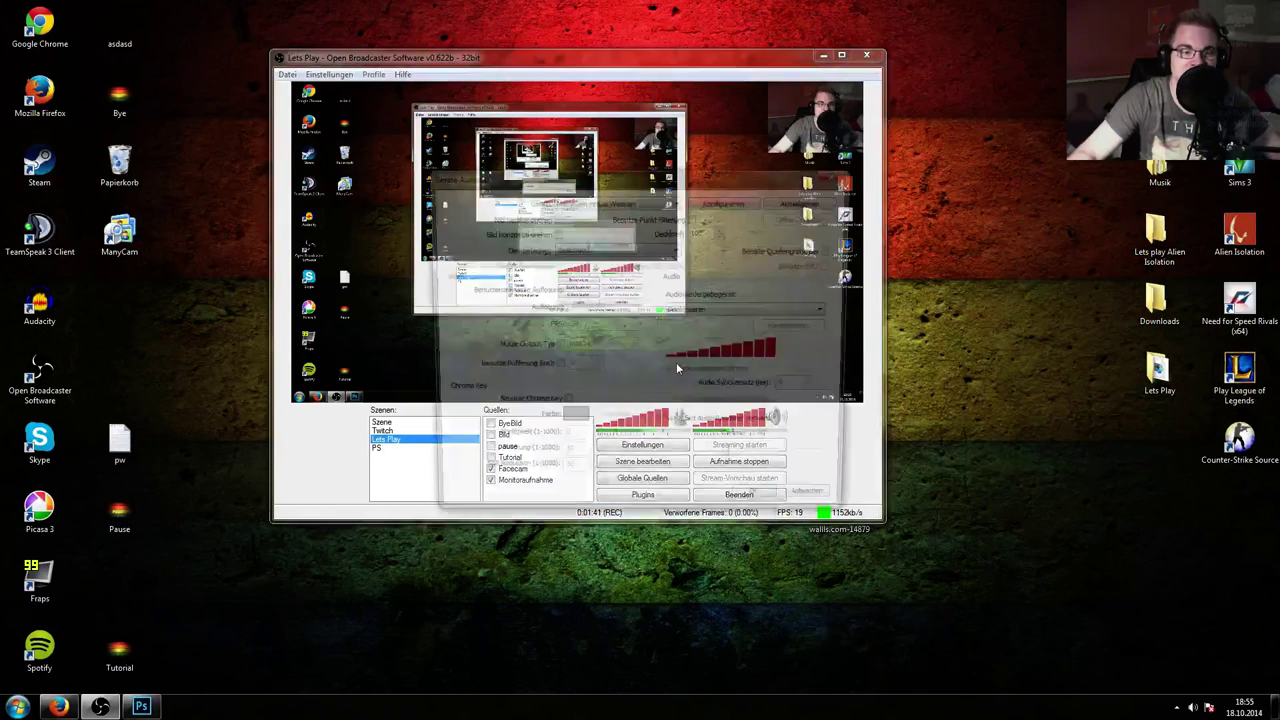
left_click(617, 201)
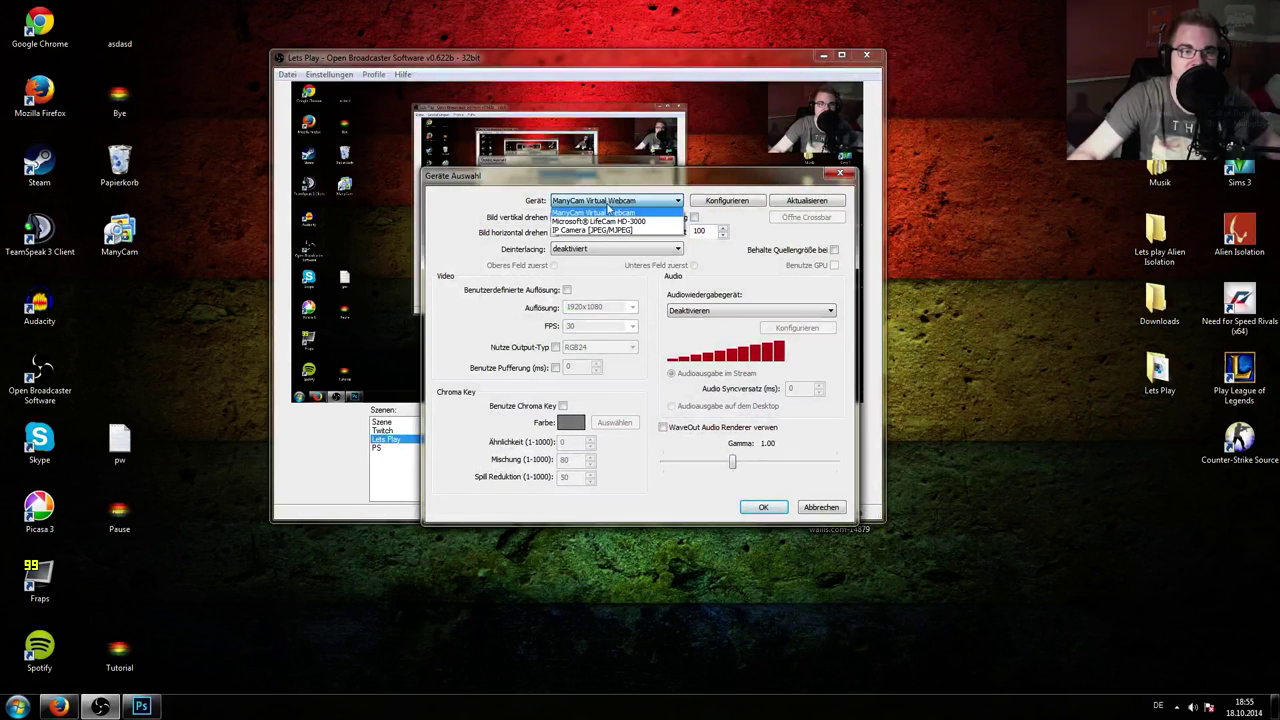
left_click(605, 217)
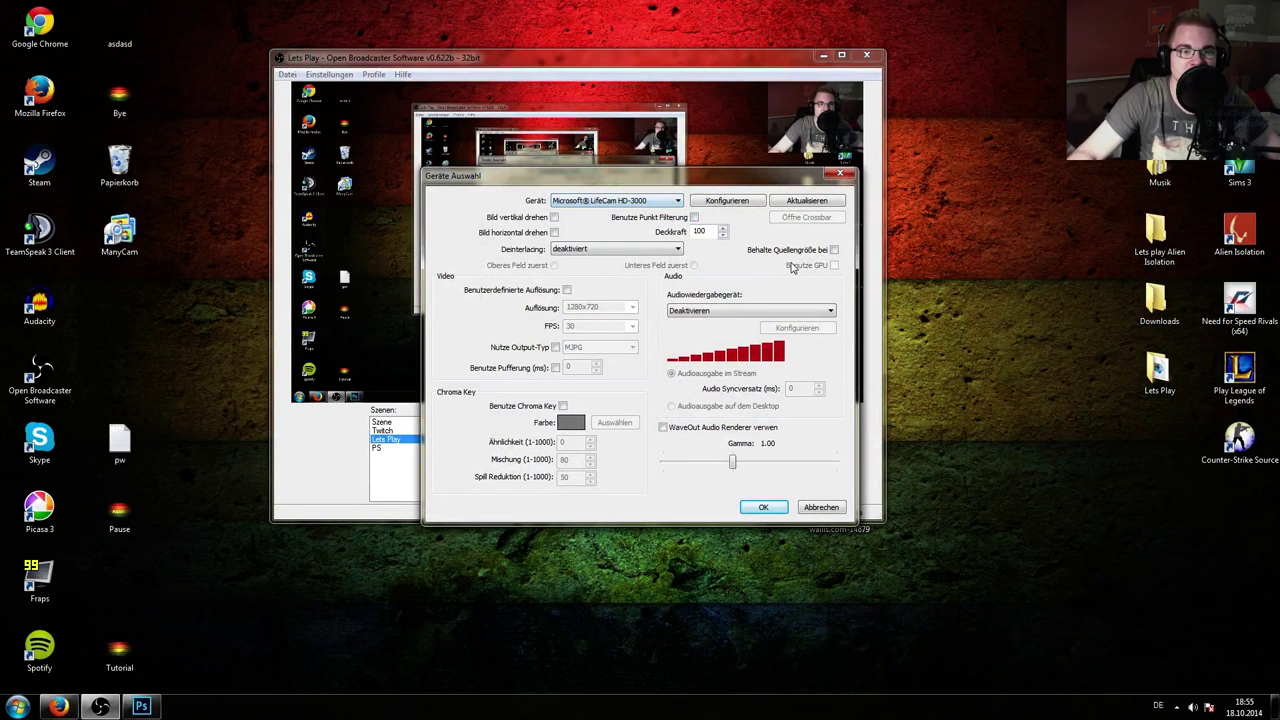
- Look at the webcam's image properties, then close the properties and the device selection
left_click(740, 201)
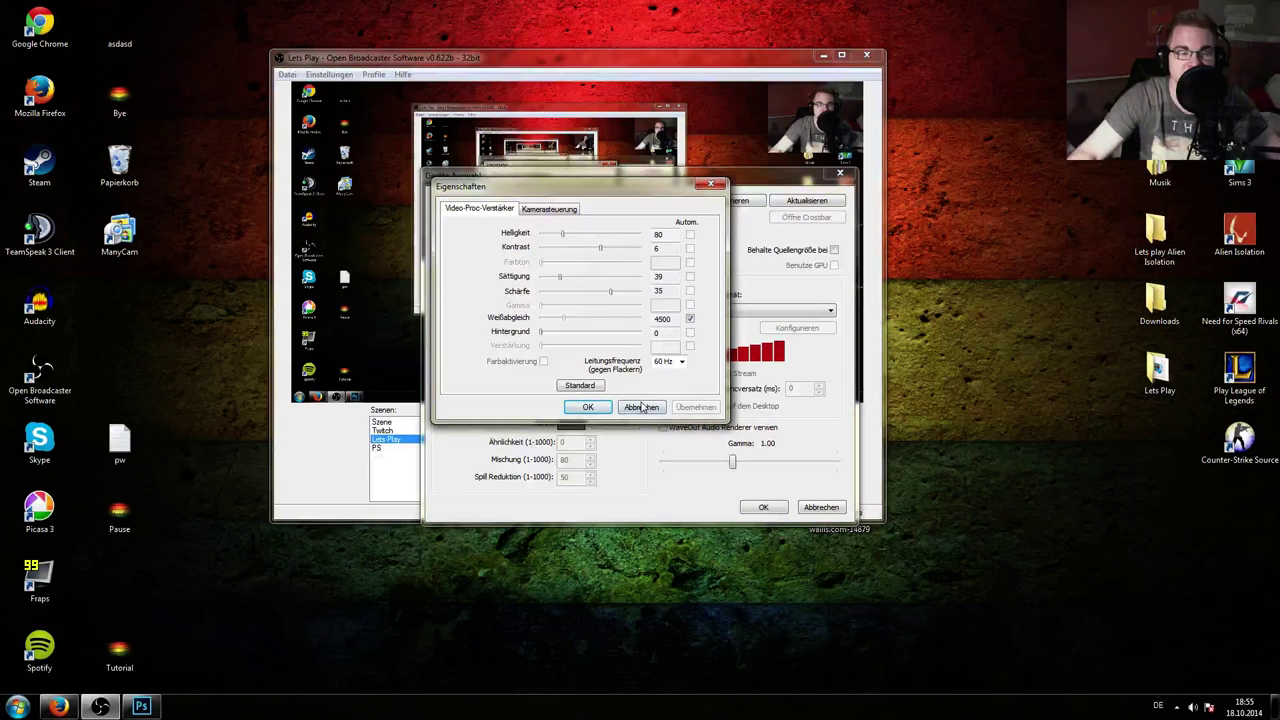
left_click(588, 407)
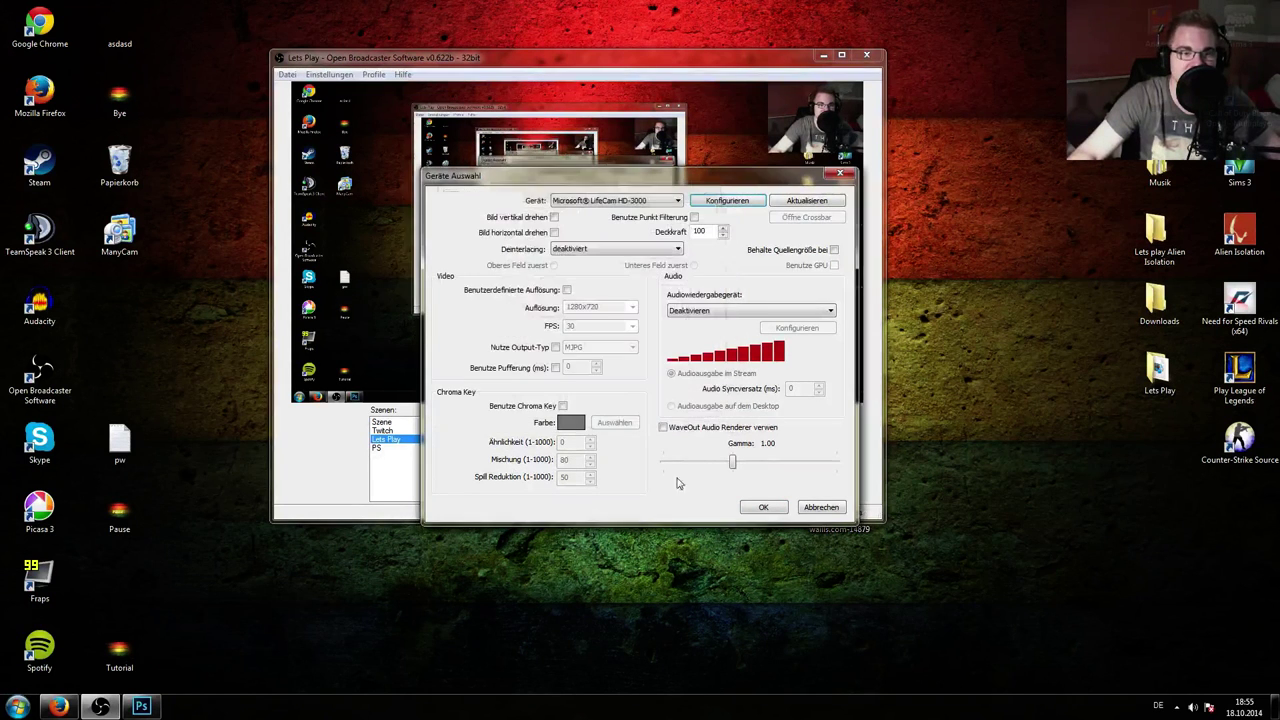
left_click(766, 507)
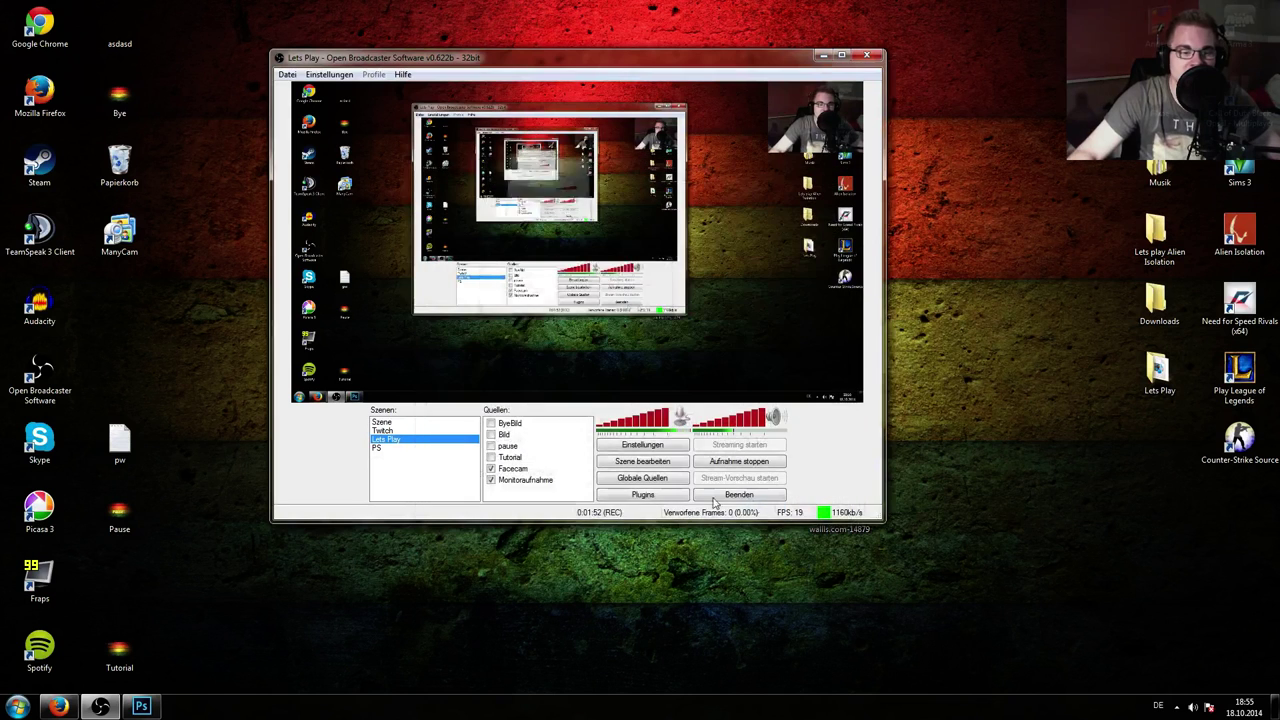
- Show the pause image over the monitor capture and hide it again to demonstrate toggling a source
left_click(517, 481)
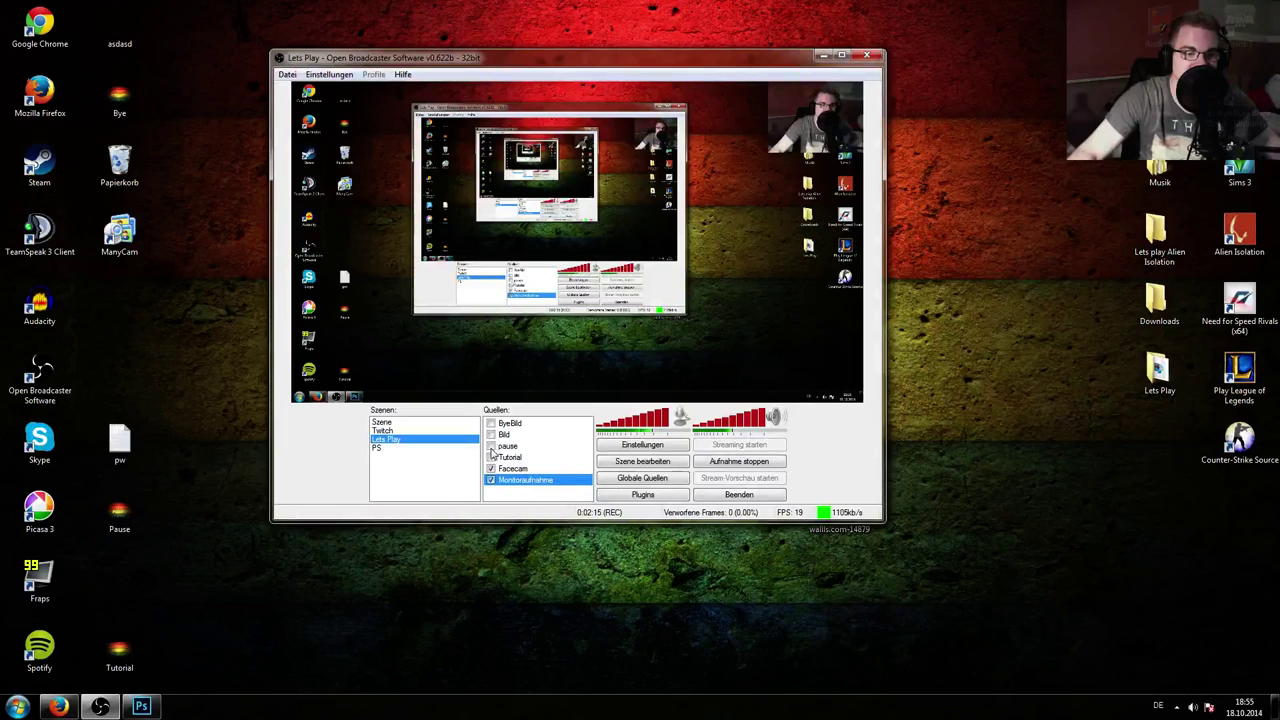
left_click(491, 447)
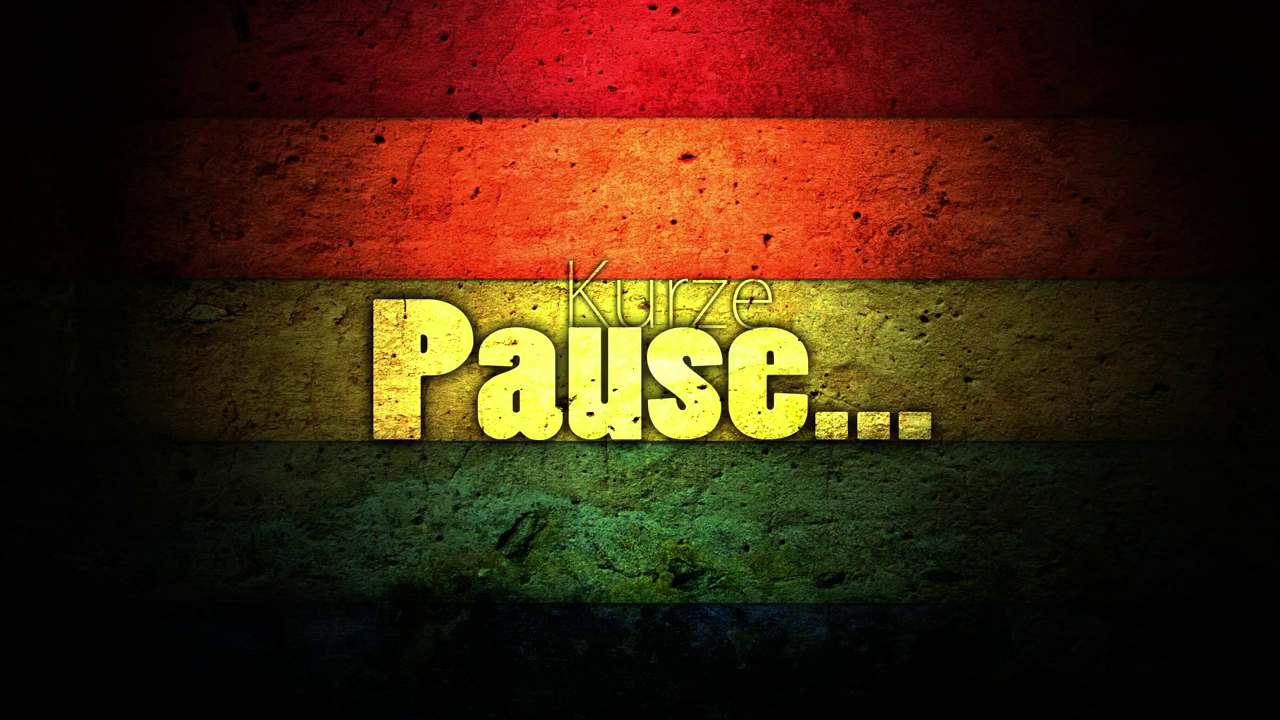
left_click(491, 447)
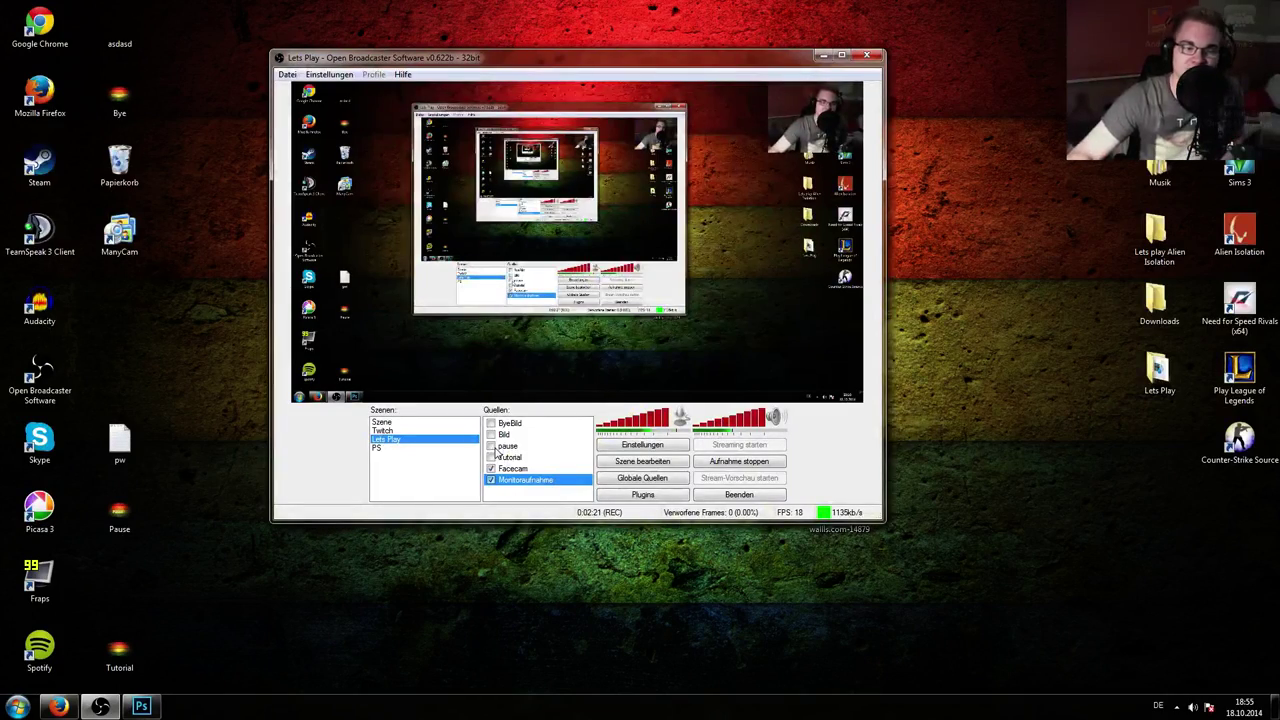
left_click(491, 447)
left_click(491, 447)
left_click(491, 447)
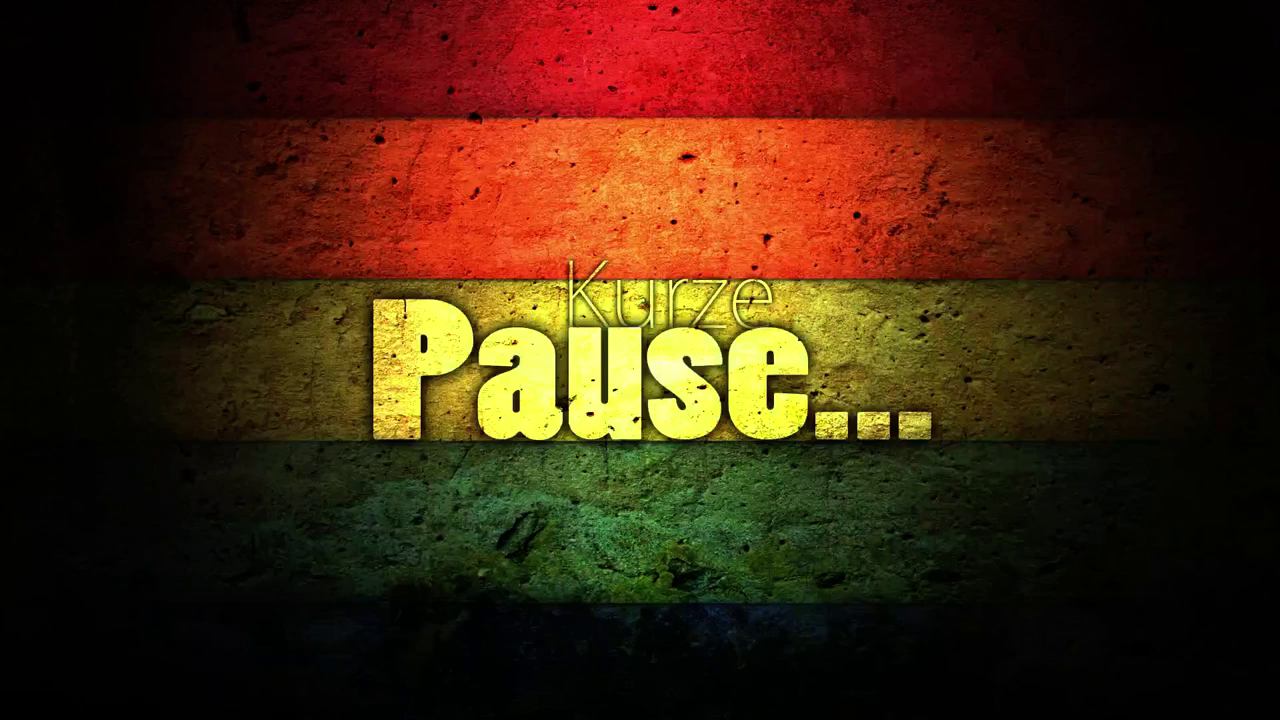
left_click(491, 447)
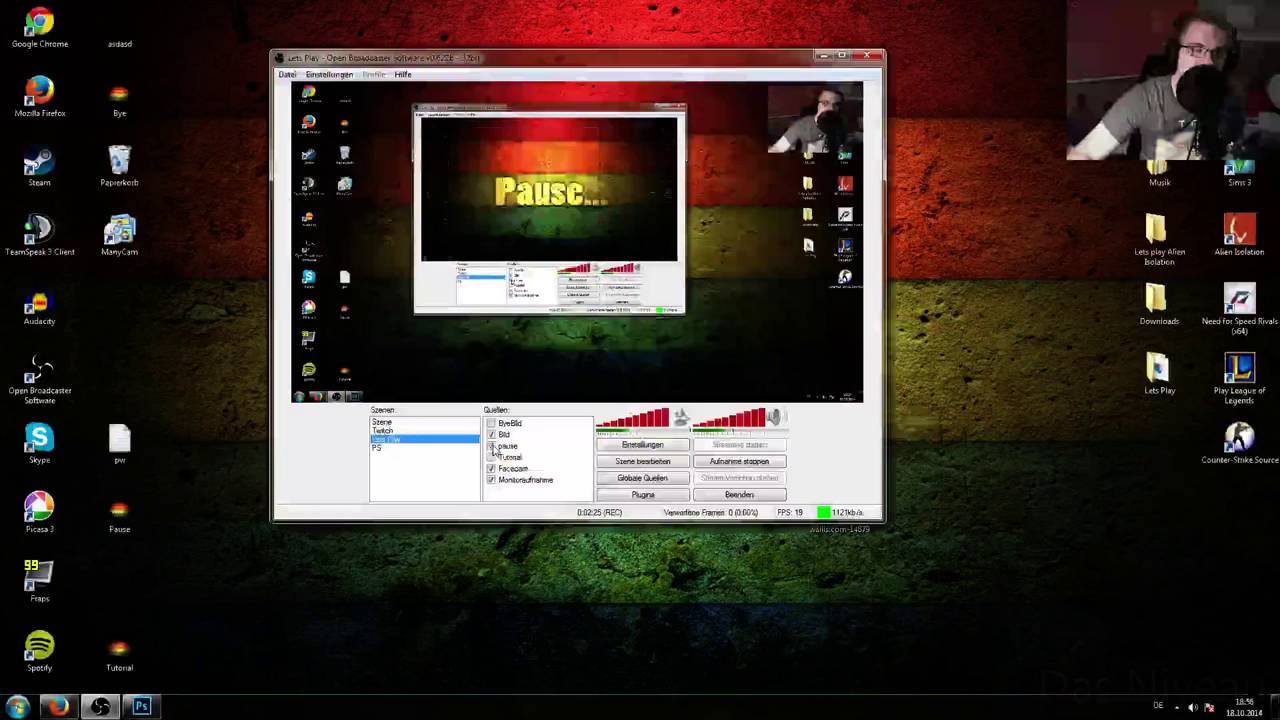
- Try to add an image source to the Lets Play scene, cancelling at the name entry
right_click(513, 497)
mouse_move(550, 508)
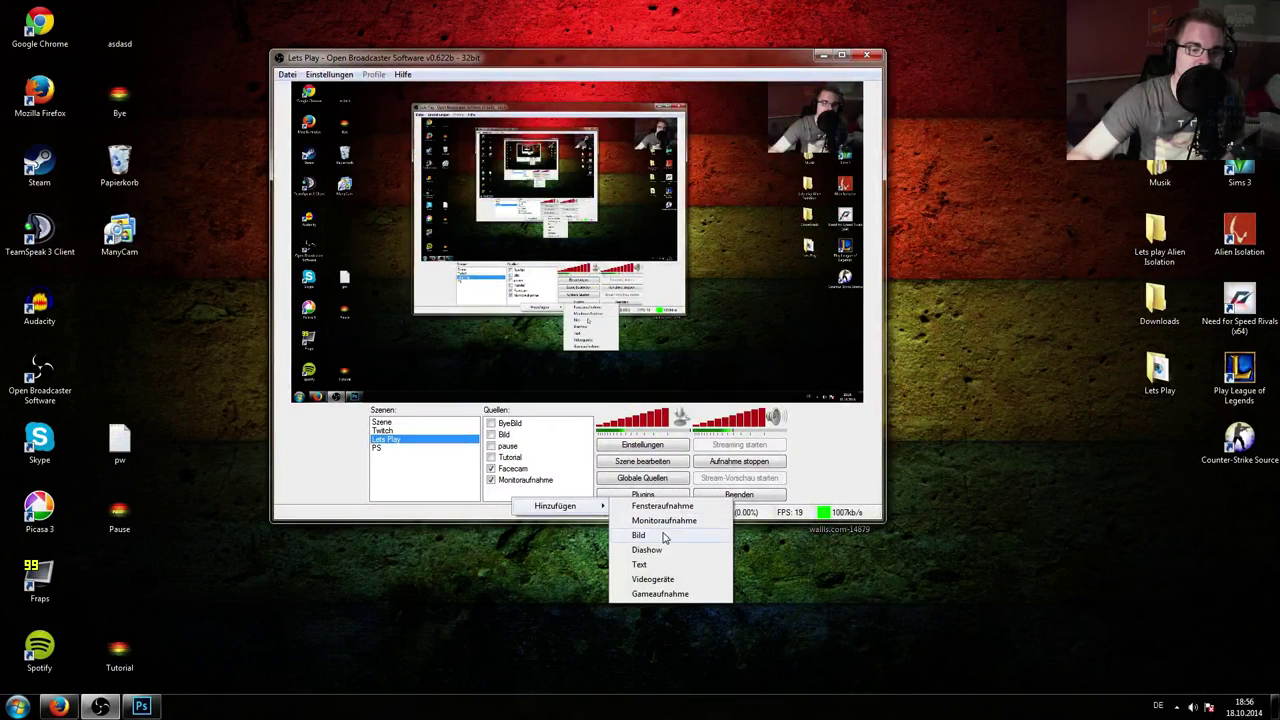
left_click(655, 537)
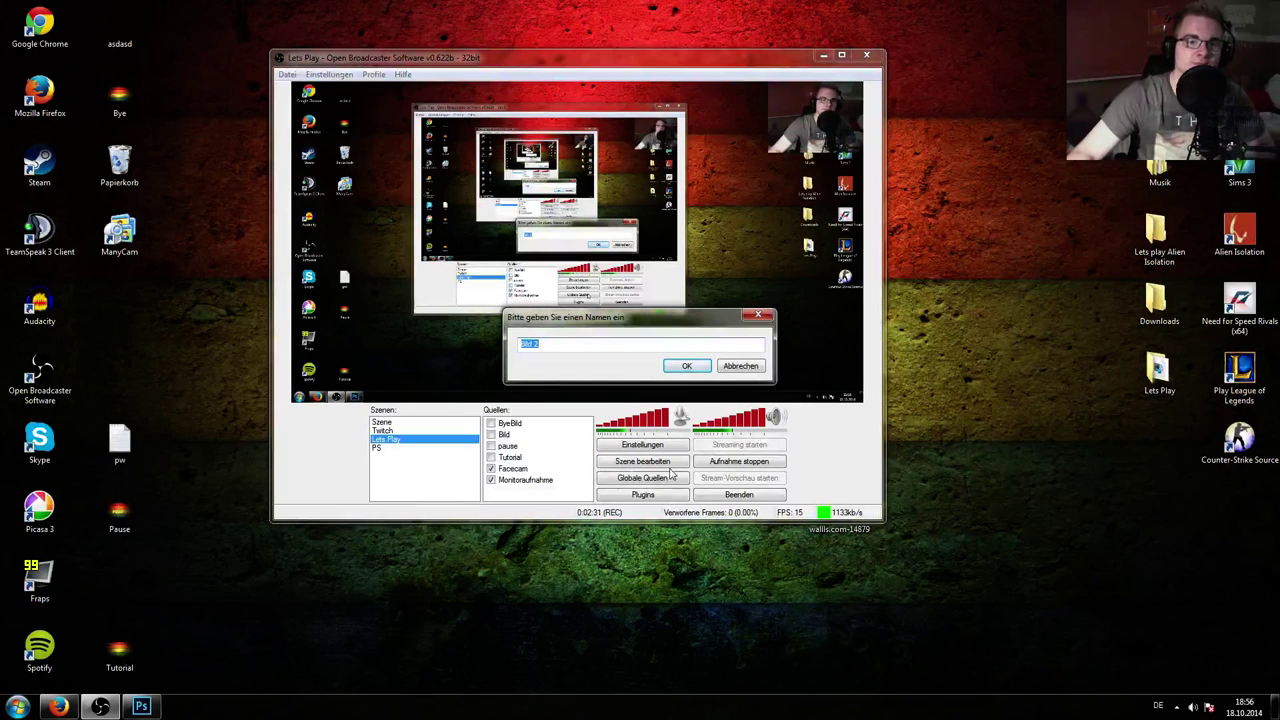
left_click(748, 367)
- Try to add a window capture source to the Lets Play scene, cancelling at the name entry
right_click(546, 492)
mouse_move(600, 499)
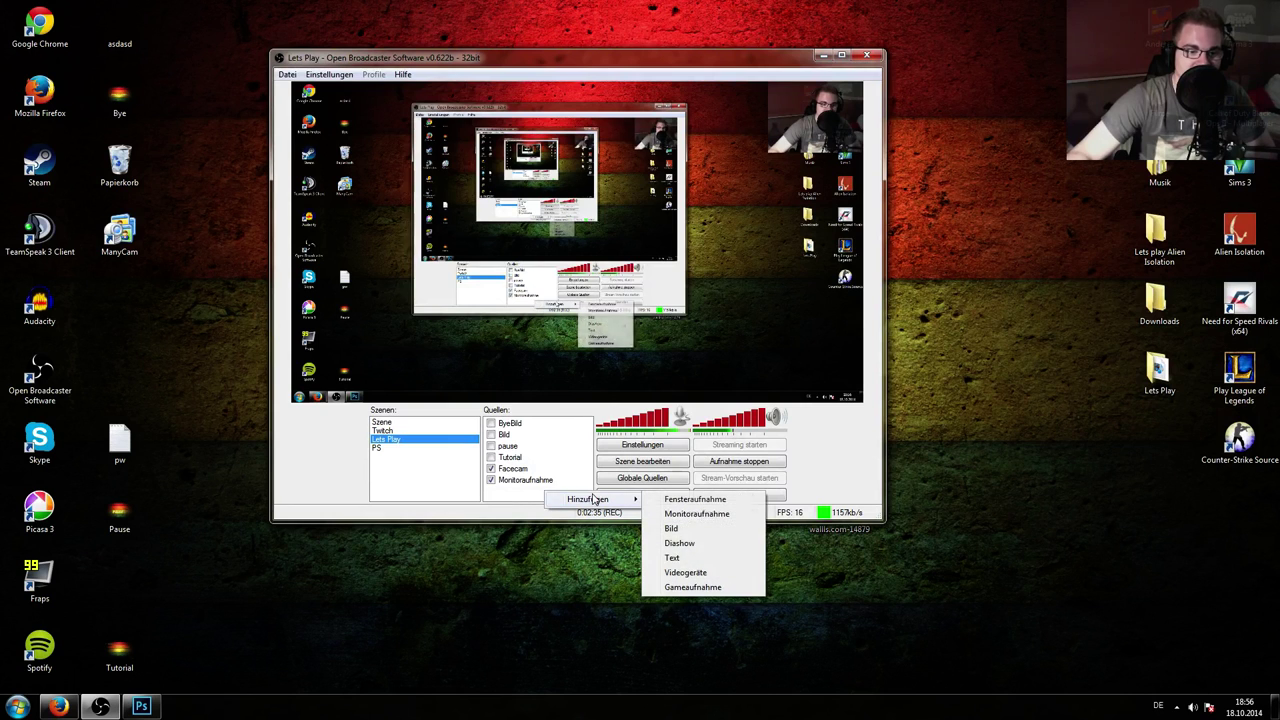
left_click(697, 500)
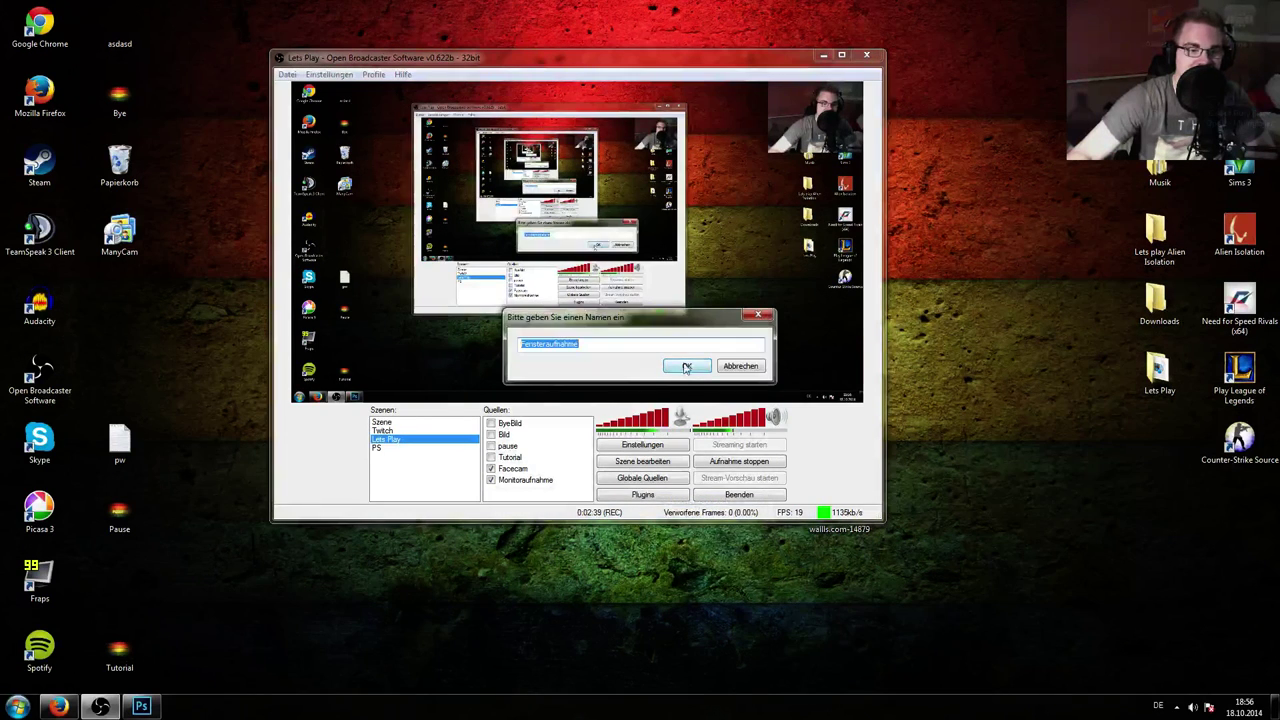
left_click(740, 366)
- Bring up Photoshop, return to Open Broadcaster Software, and try a window capture source by listing the capturable windows, then discard it
left_click(141, 707)
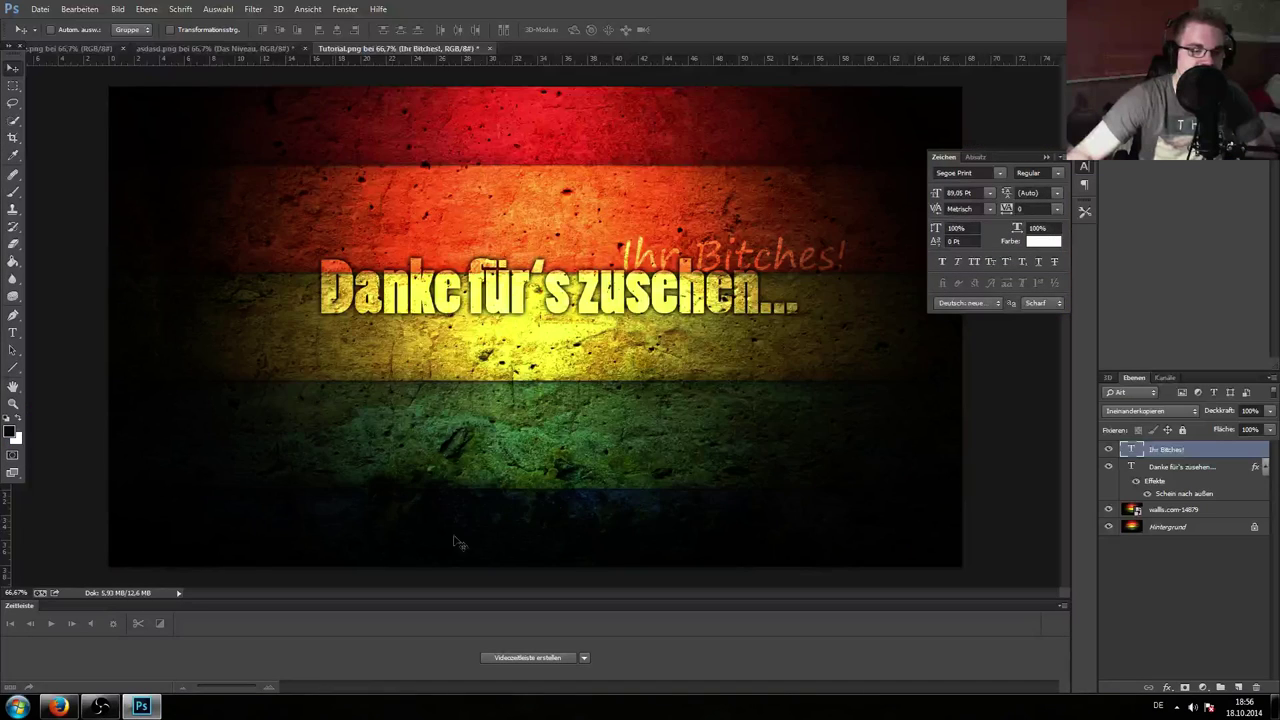
left_click(100, 707)
right_click(518, 494)
mouse_move(590, 497)
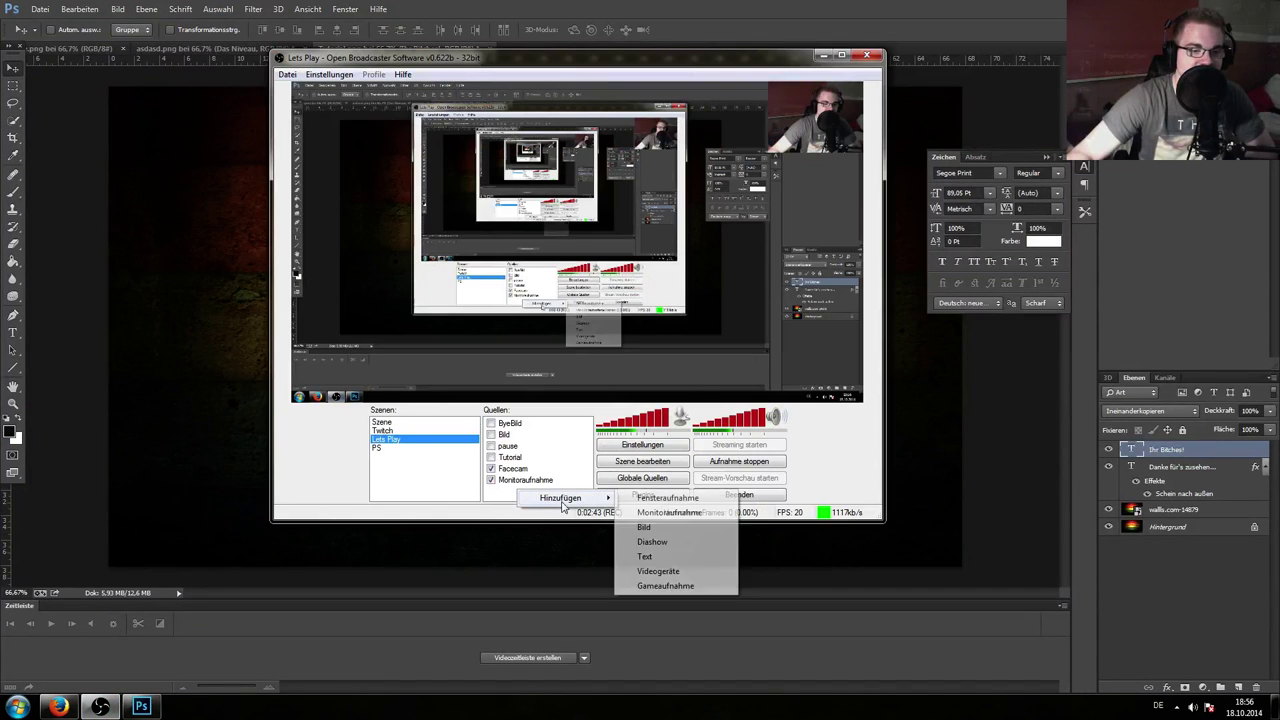
left_click(690, 498)
left_click(686, 366)
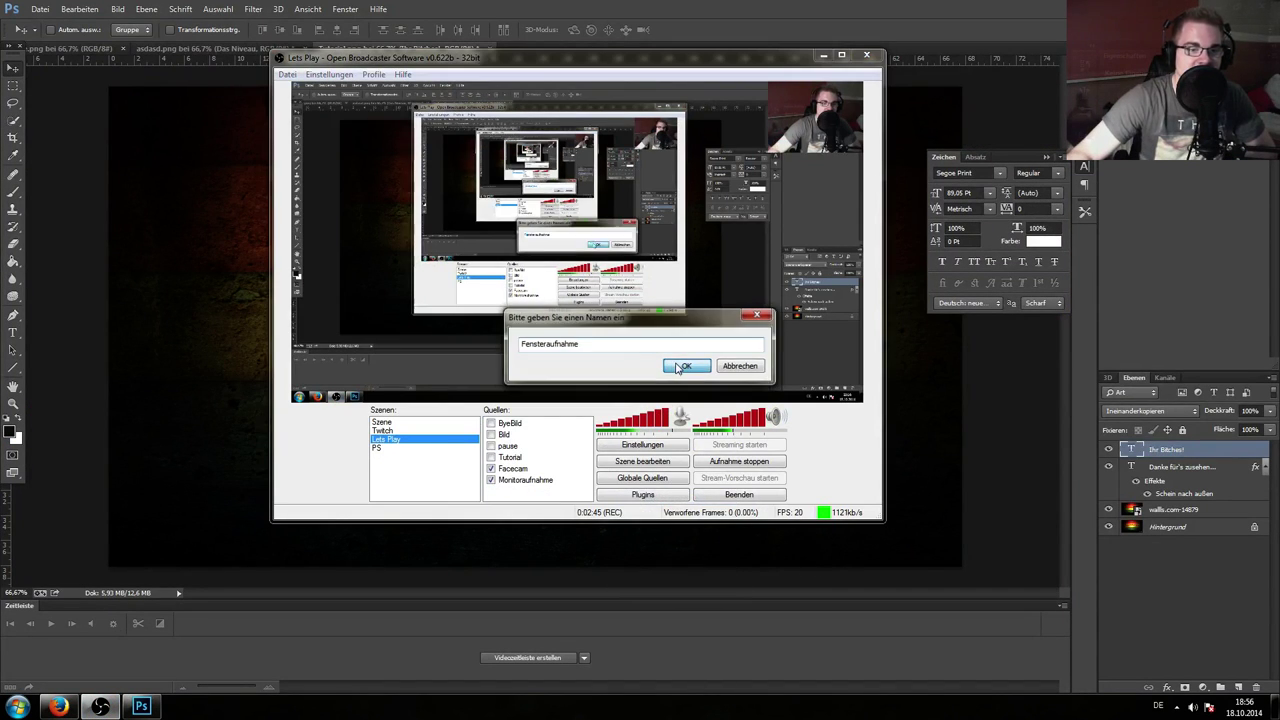
left_click(605, 190)
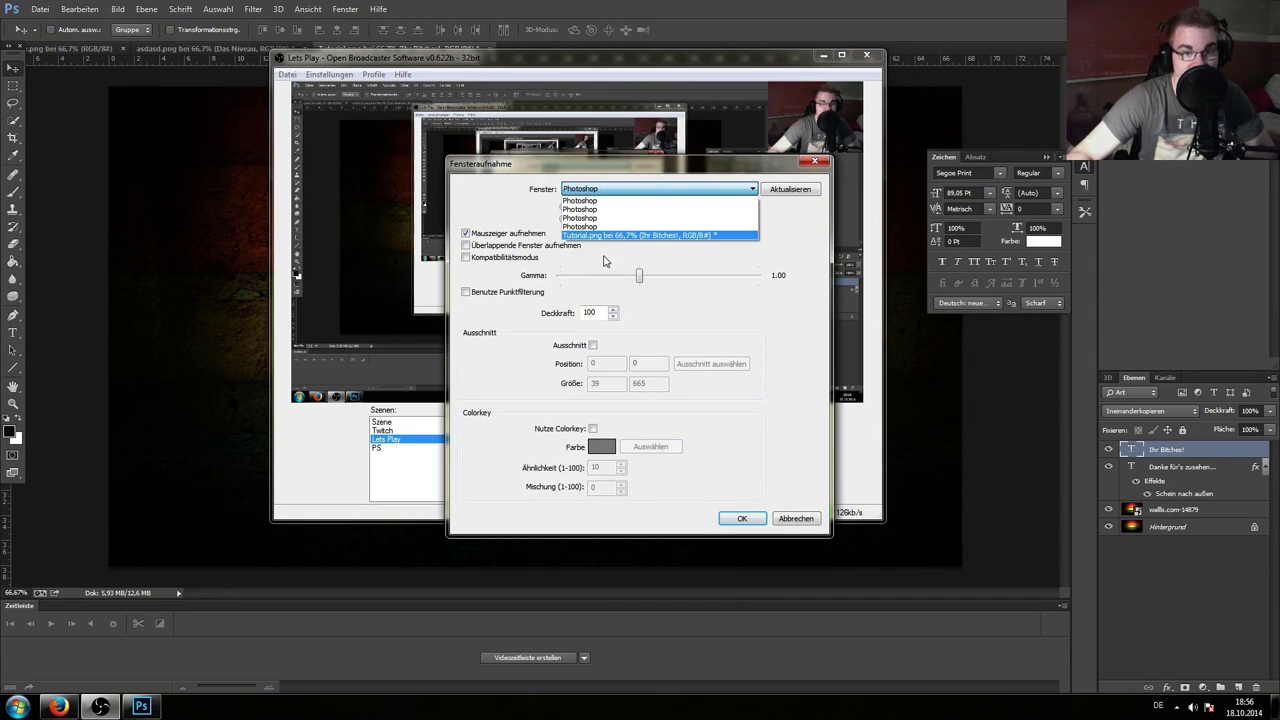
left_click(812, 164)
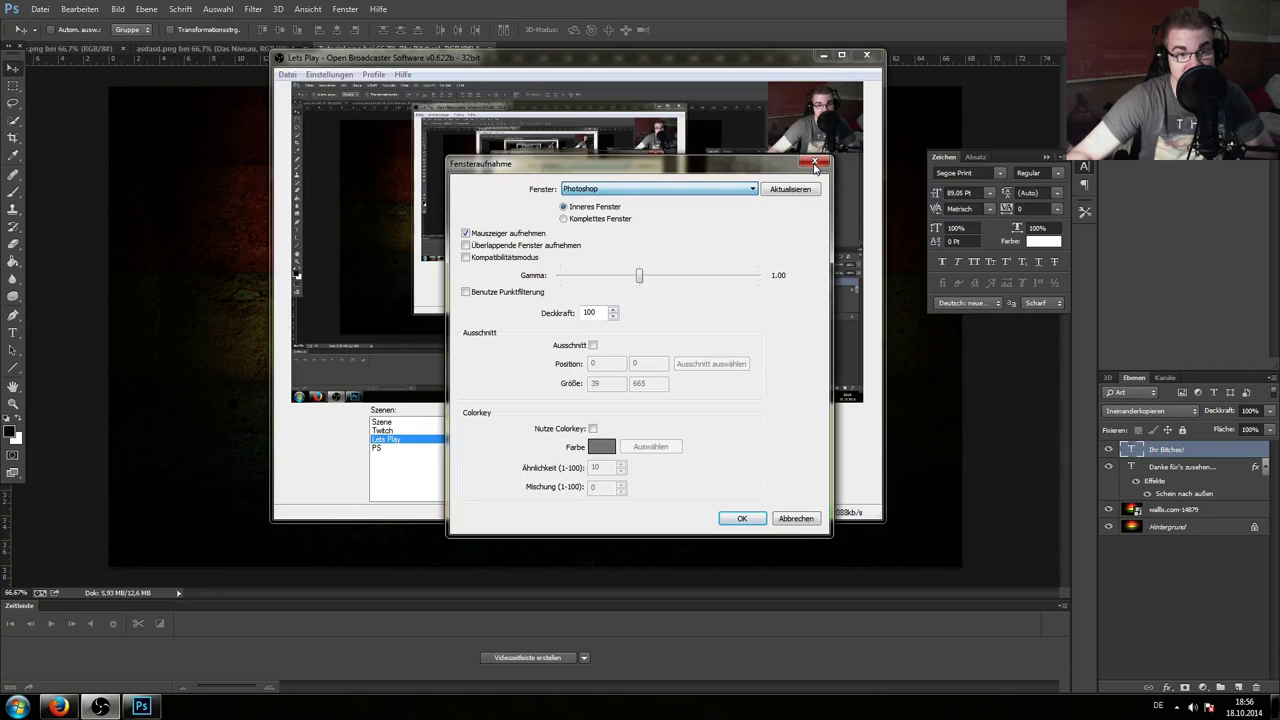
left_click(812, 164)
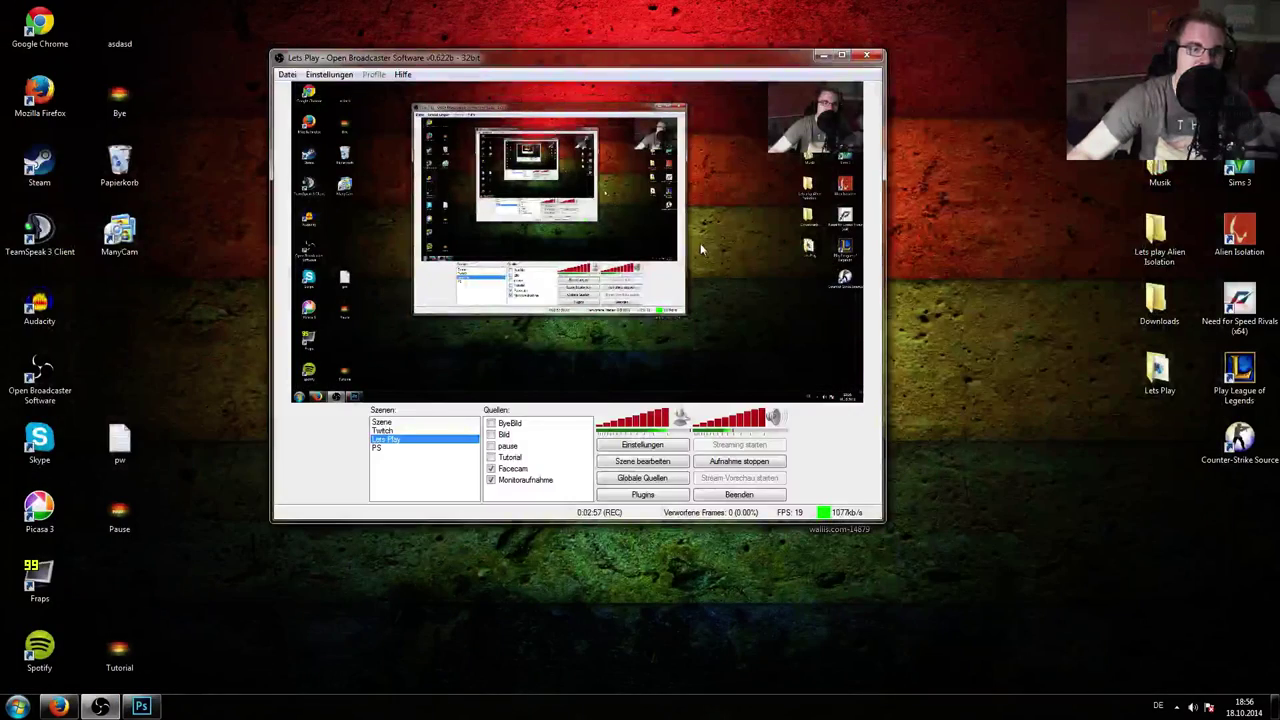
- Try to add a game capture source named Gameaufnahme to the Lets Play scene, opening its capture settings and discarding them
right_click(533, 488)
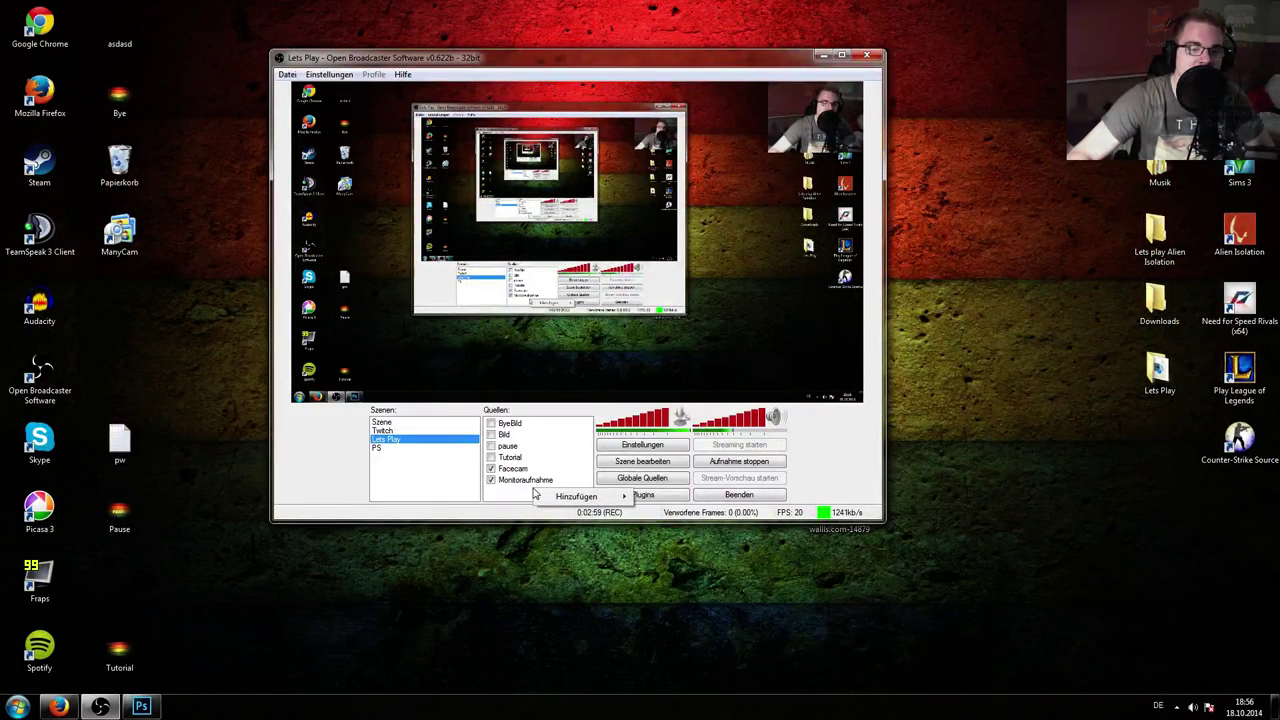
mouse_move(600, 496)
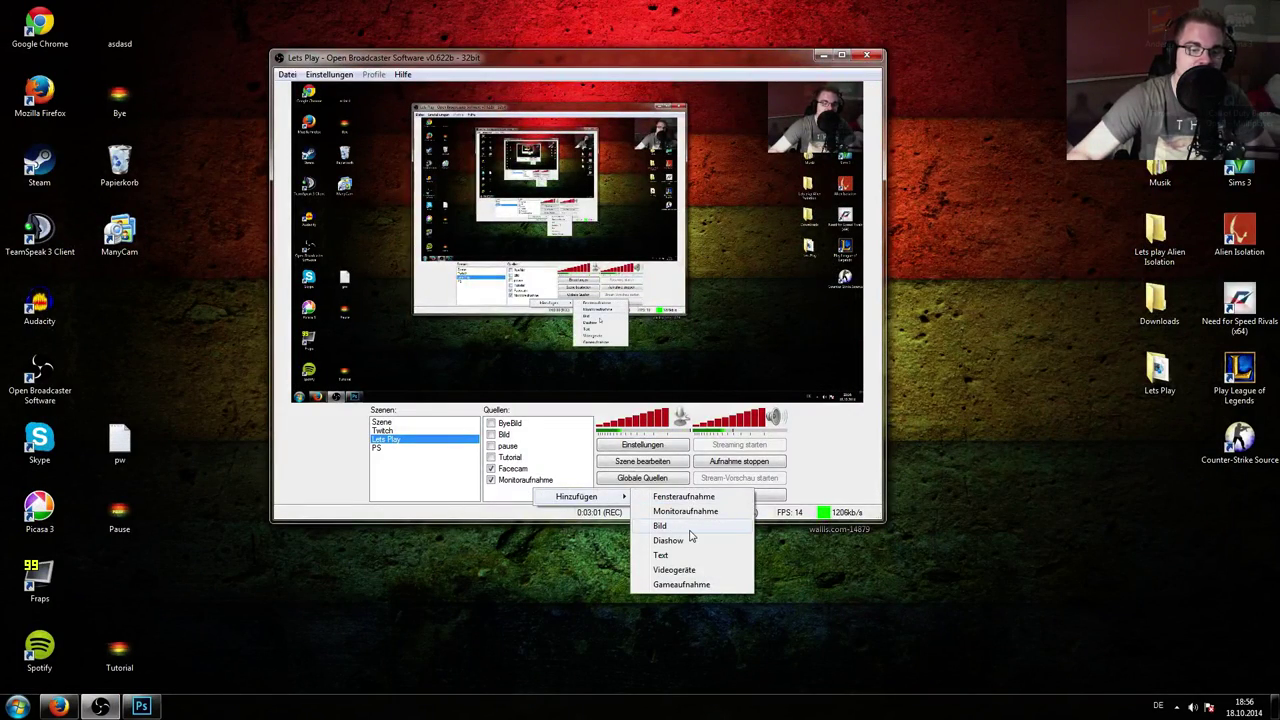
left_click(690, 585)
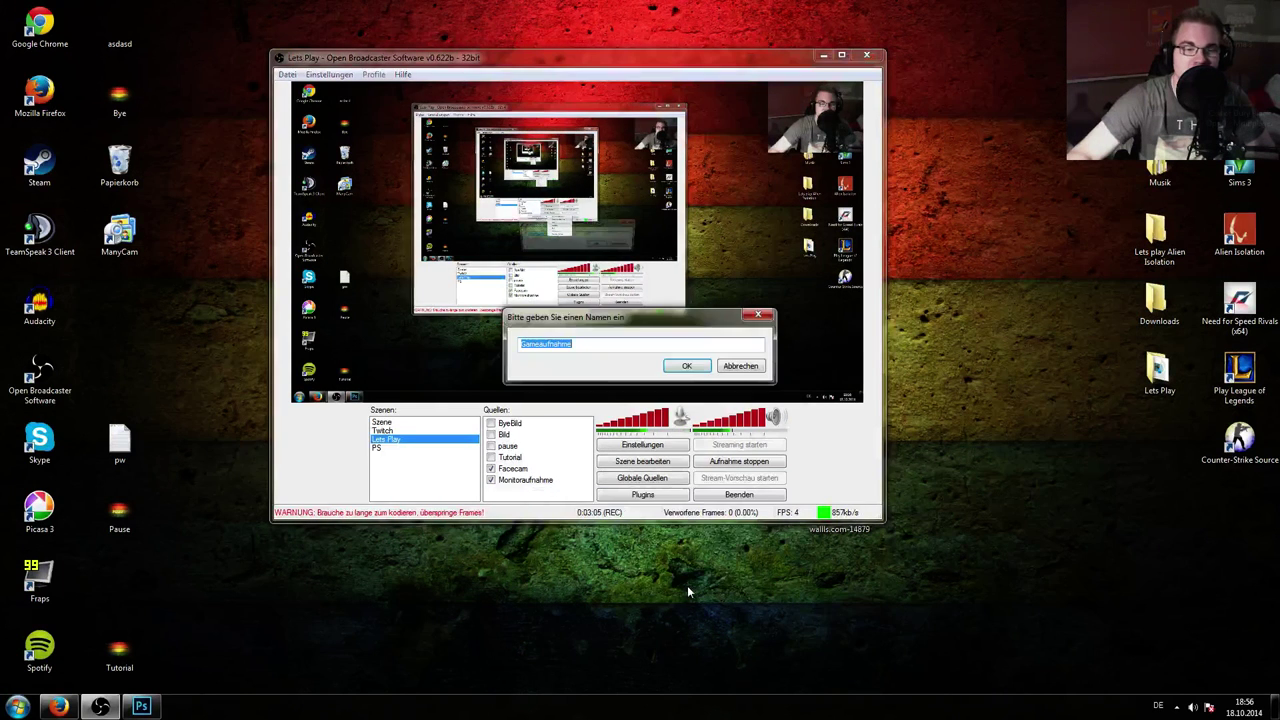
left_click(706, 369)
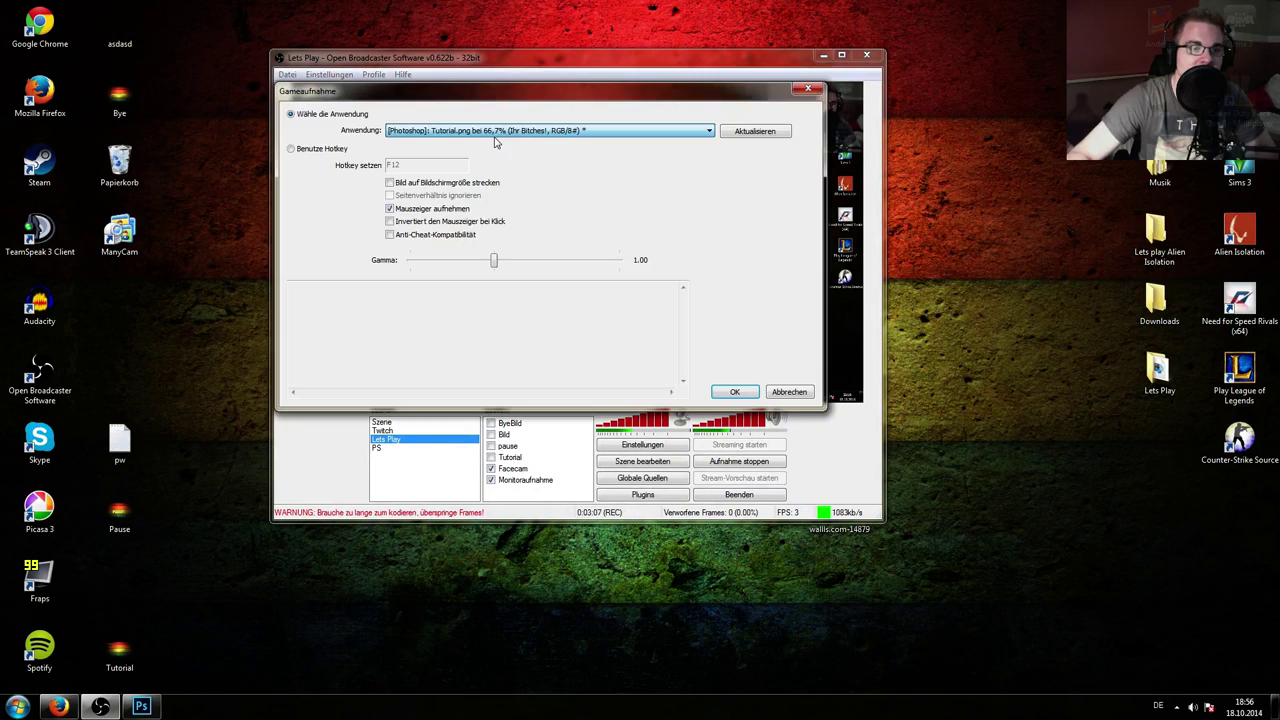
left_click(810, 90)
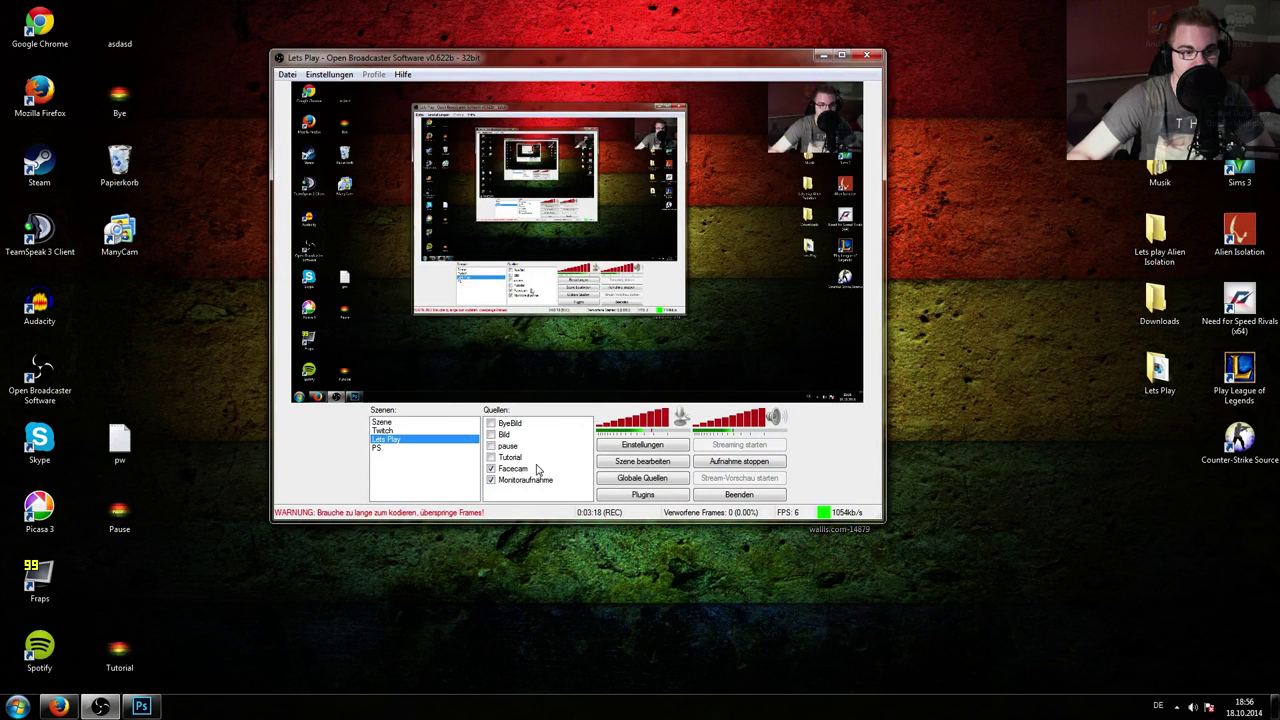
right_click(512, 490)
mouse_move(535, 500)
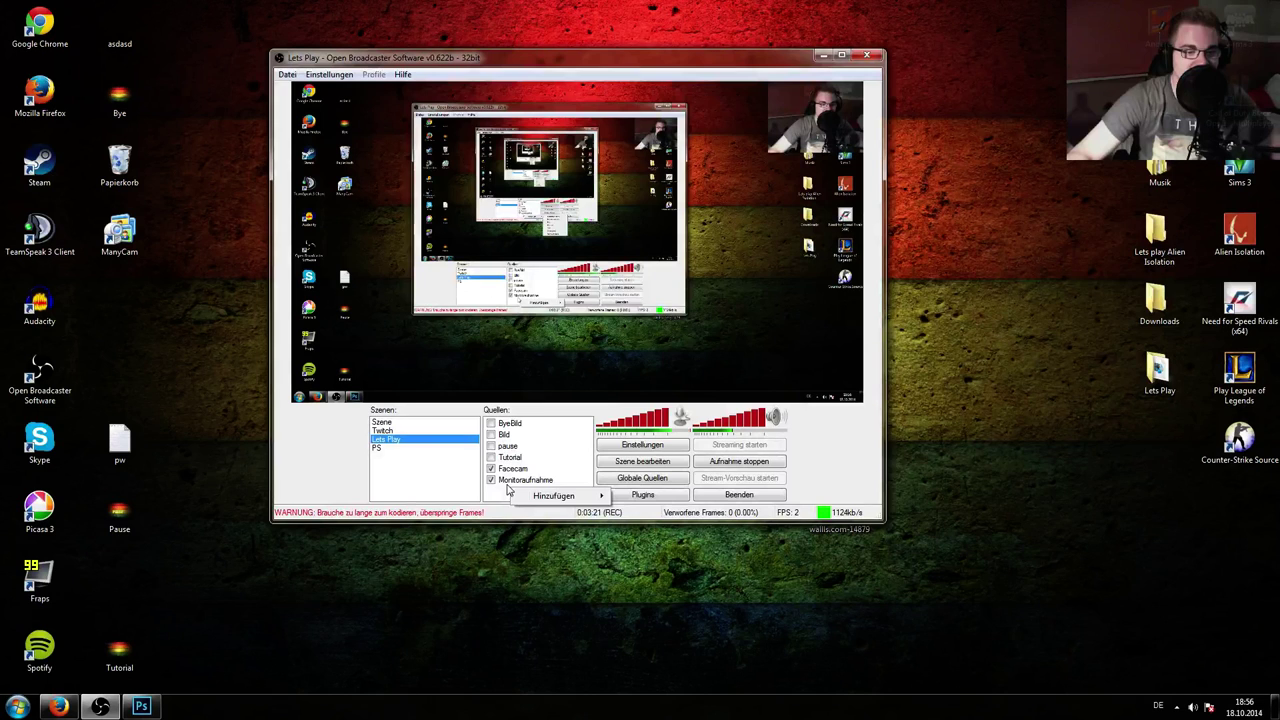
left_click(509, 489)
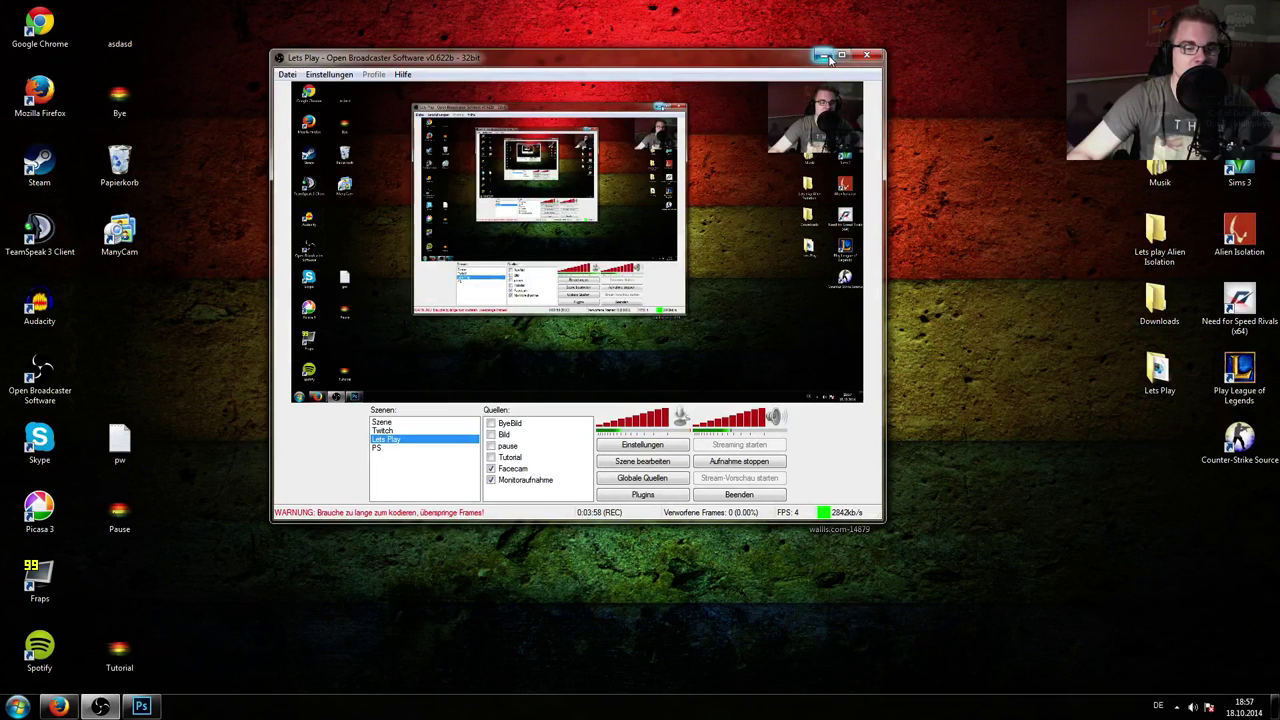
- Show the ByeBild source in the Lets Play scene as the recording's closing image
left_click(491, 424)
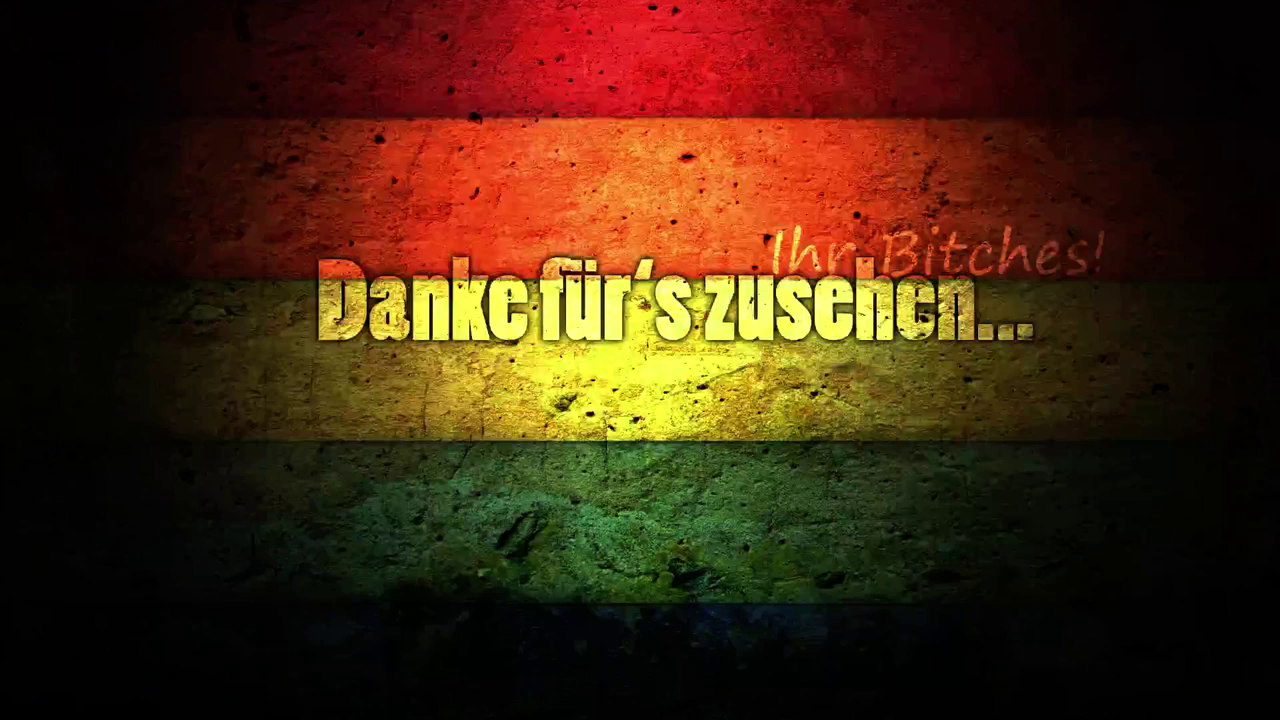